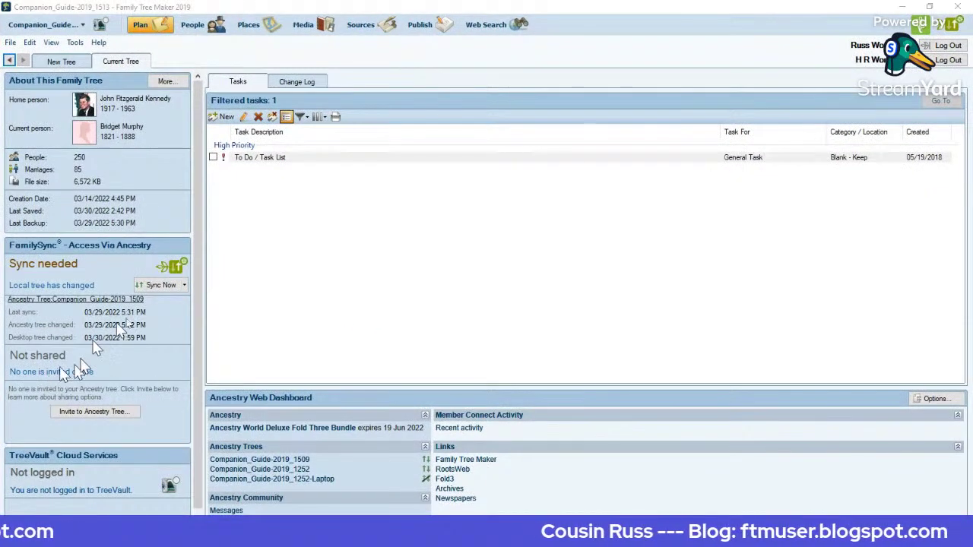
Step: Open the Web Search workspace and review the current person's media, notes and facts from the tree
left_click(481, 29)
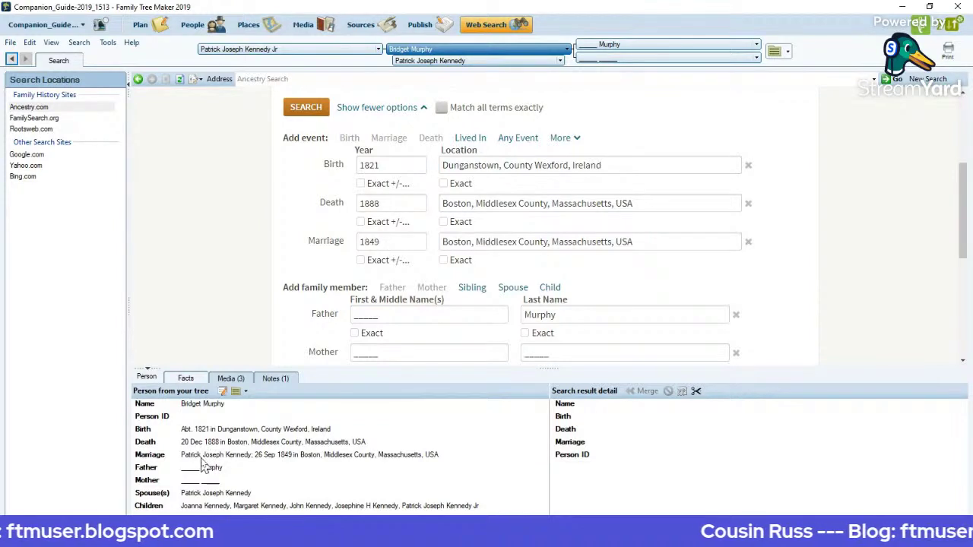
left_click(228, 386)
left_click(270, 382)
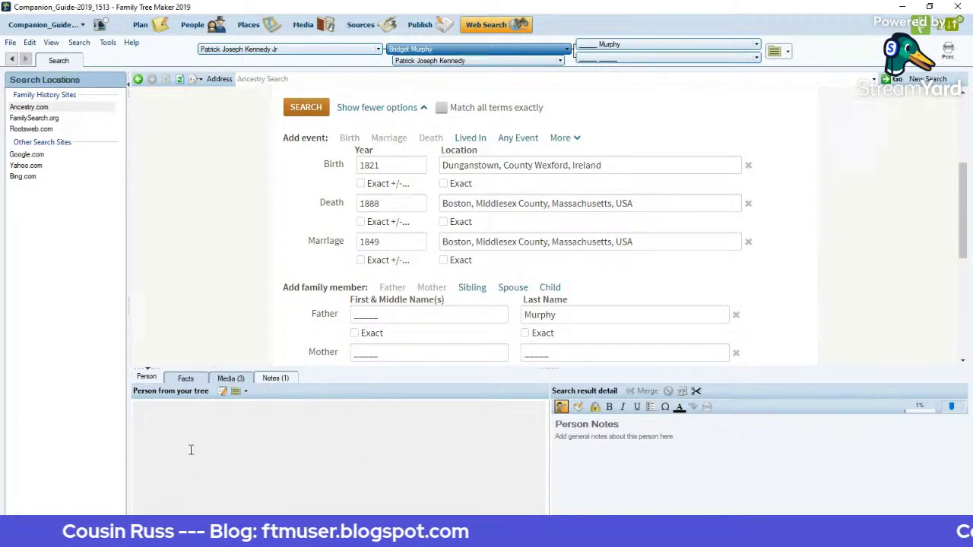
left_click(580, 409)
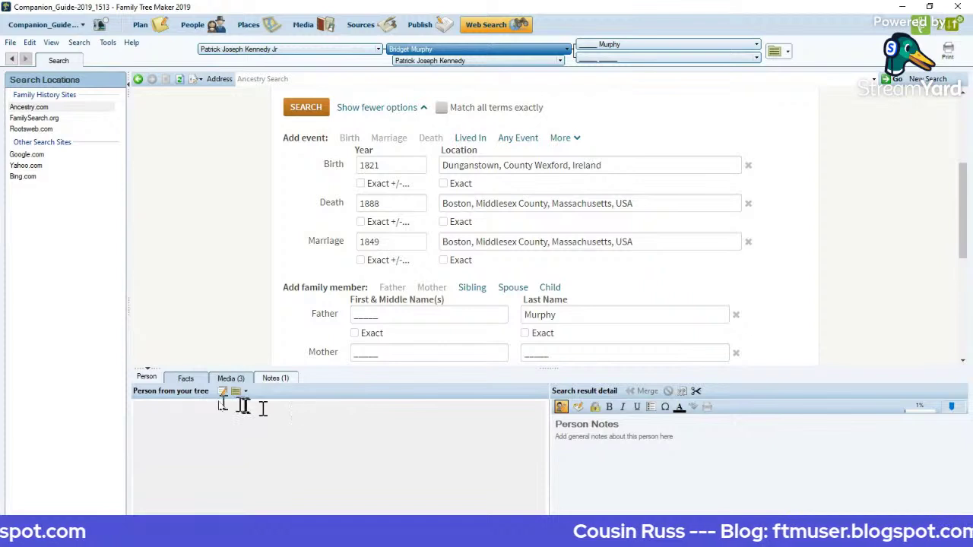
left_click(185, 378)
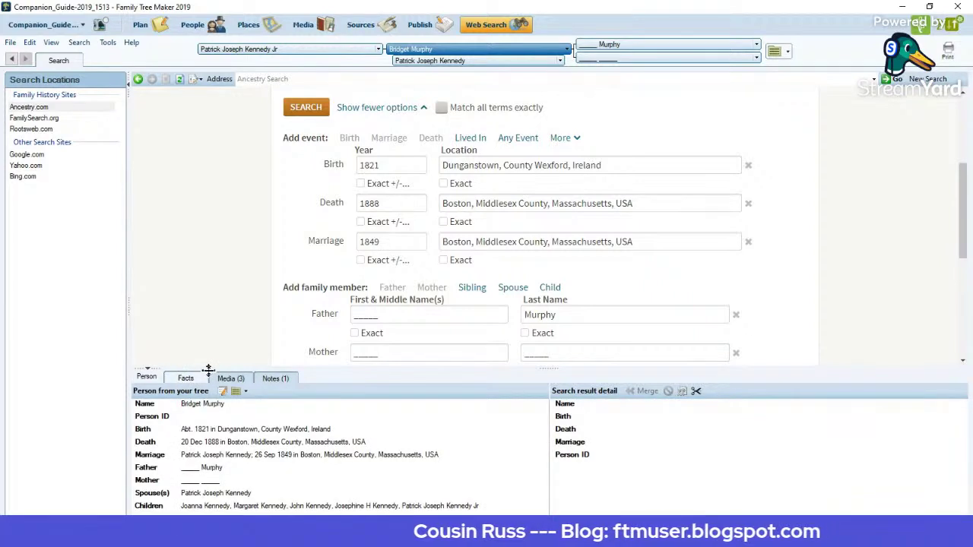
Step: View the prefilled FamilySearch.org and Rootsweb.com search forms for the current person, dismissing the web search help
left_click(68, 120)
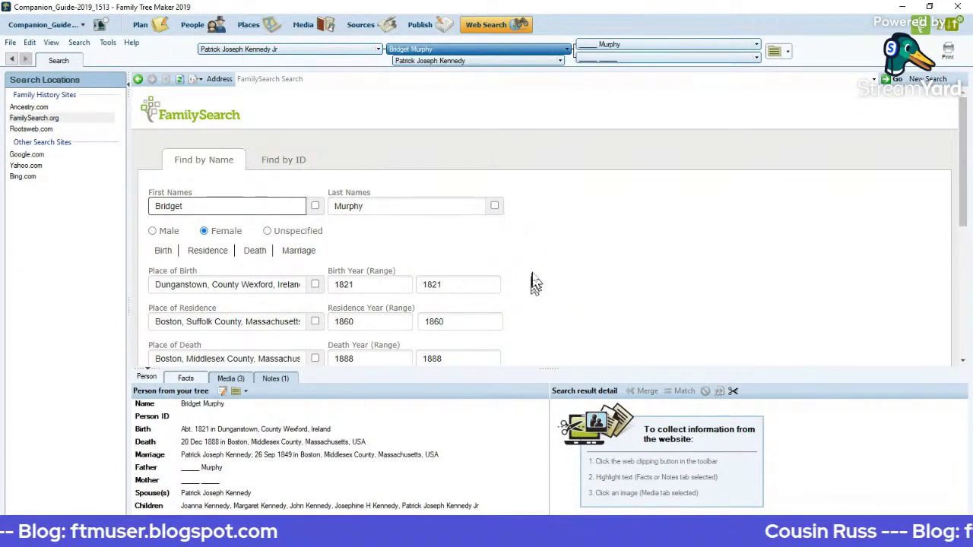
left_click(50, 130)
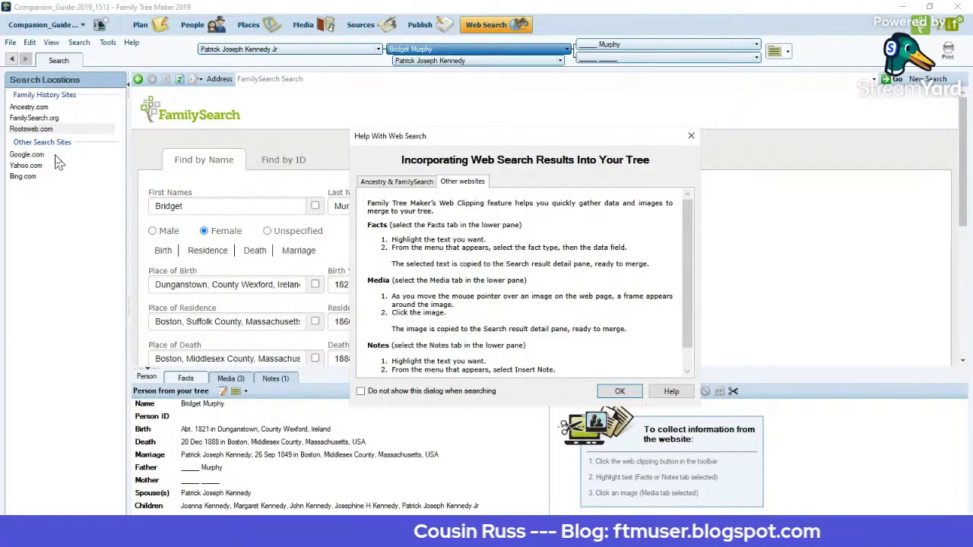
left_click(620, 391)
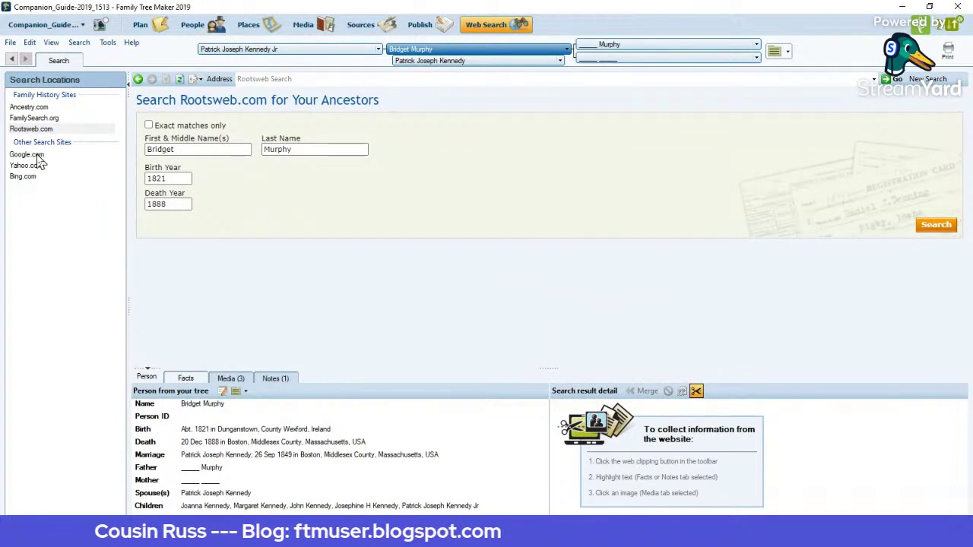
Step: Search Google.com with the current person's prefilled name, birth year 1821 and death year 1888, and examine the results for relevant genealogy pages
left_click(30, 155)
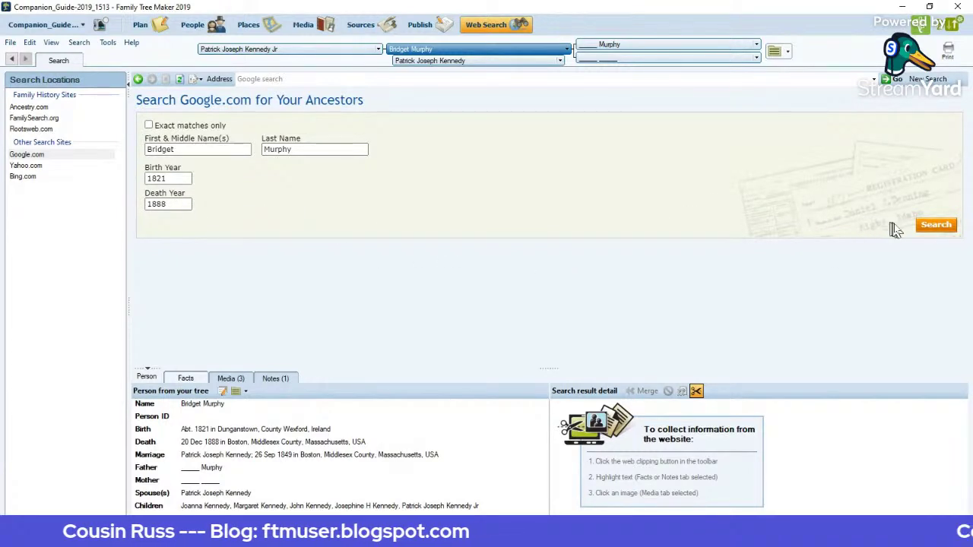
left_click(936, 226)
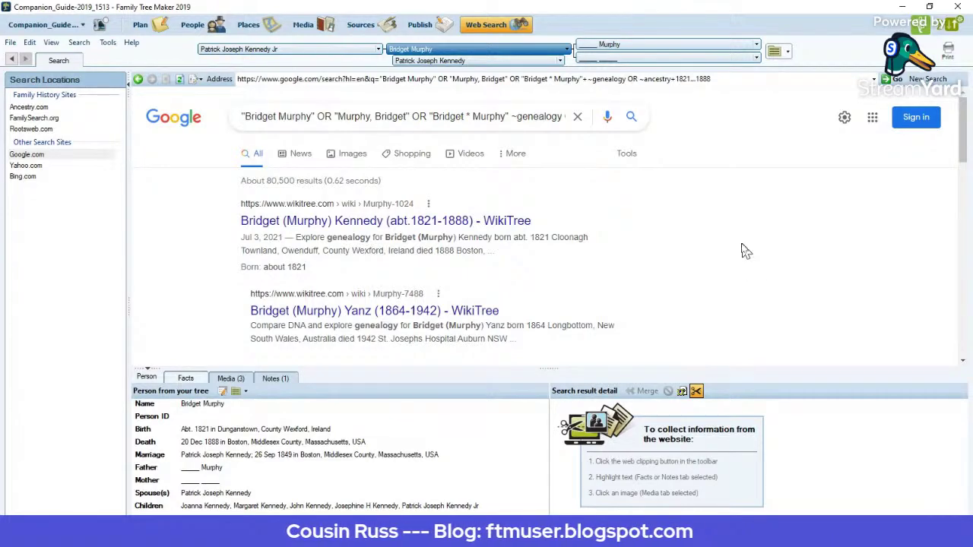
scroll(187, 229, "down", 1)
scroll(189, 230, "down", 2)
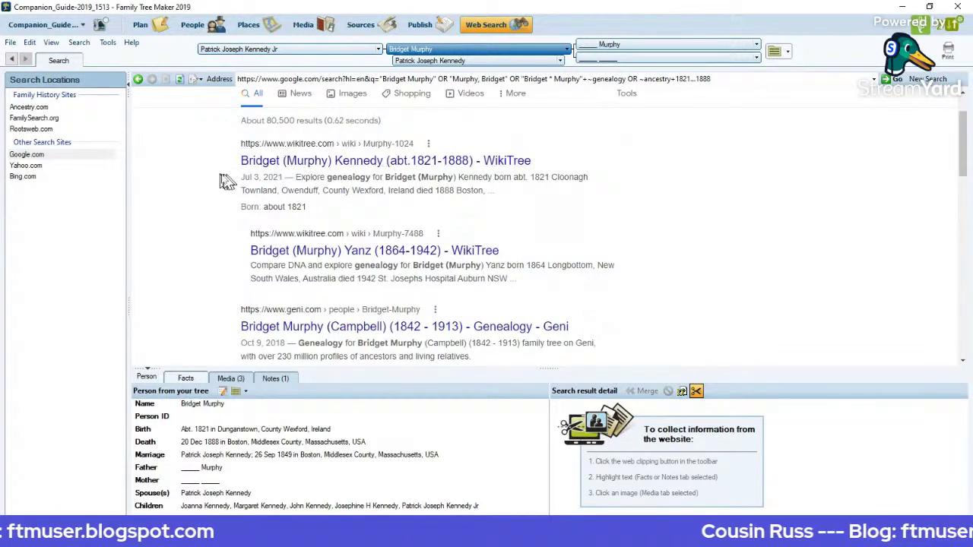
scroll(189, 199, "down", 3)
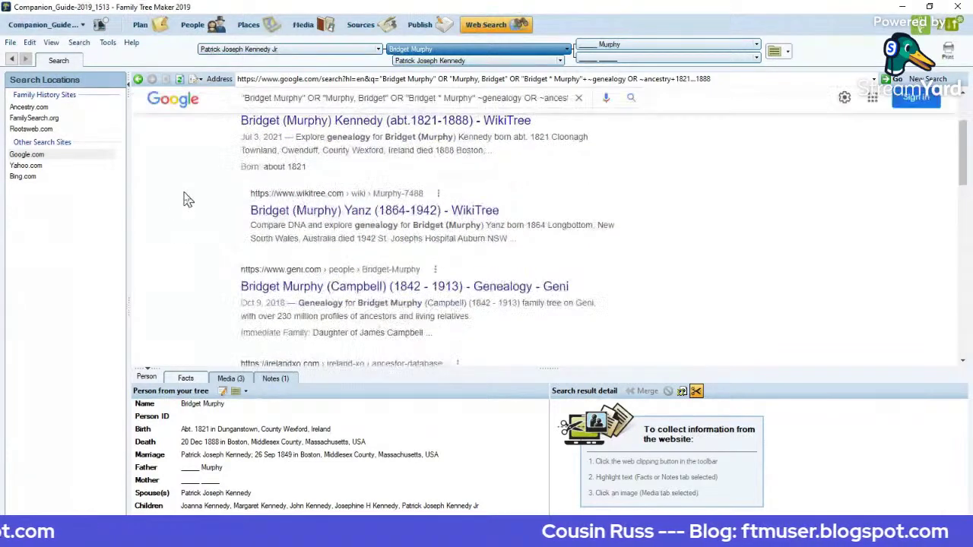
scroll(215, 210, "down", 1)
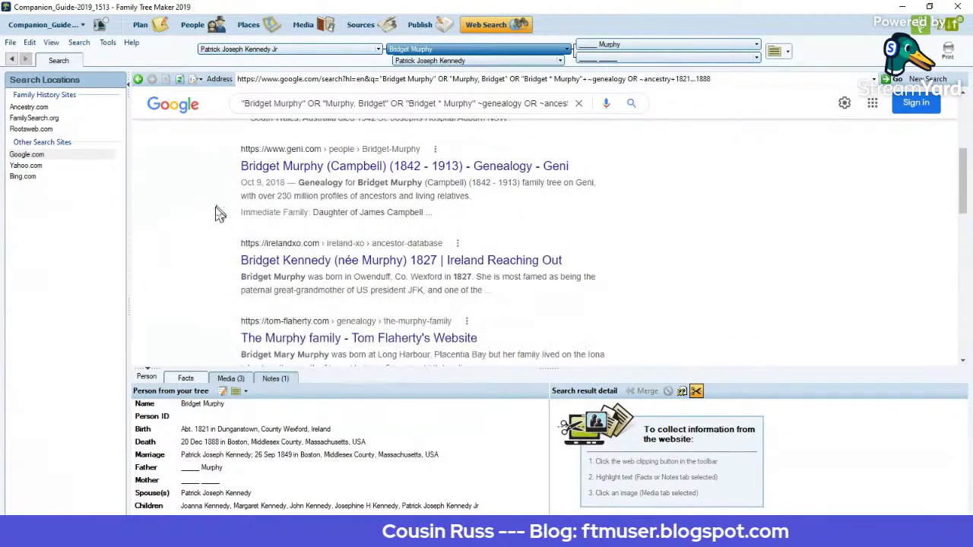
scroll(212, 228, "down", 1)
scroll(210, 248, "down", 2)
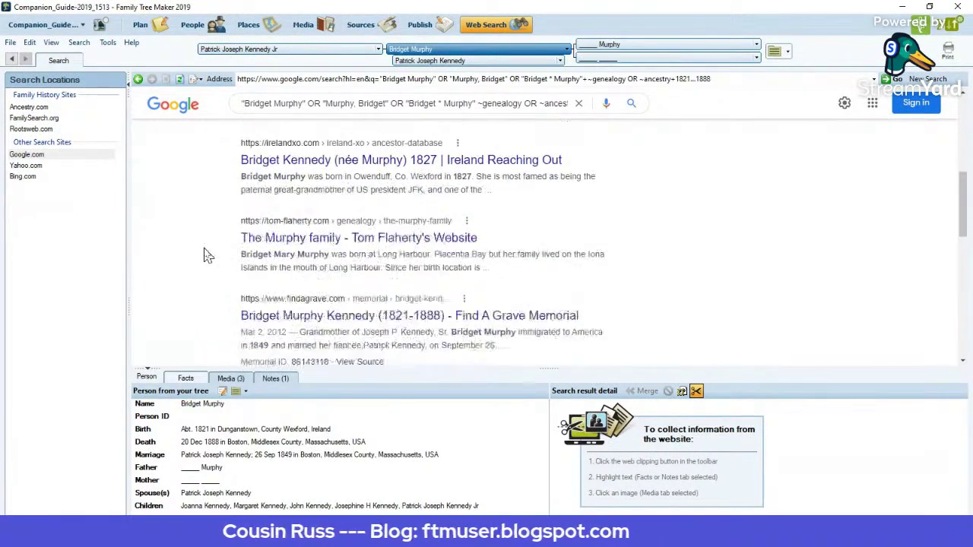
scroll(217, 260, "down", 1)
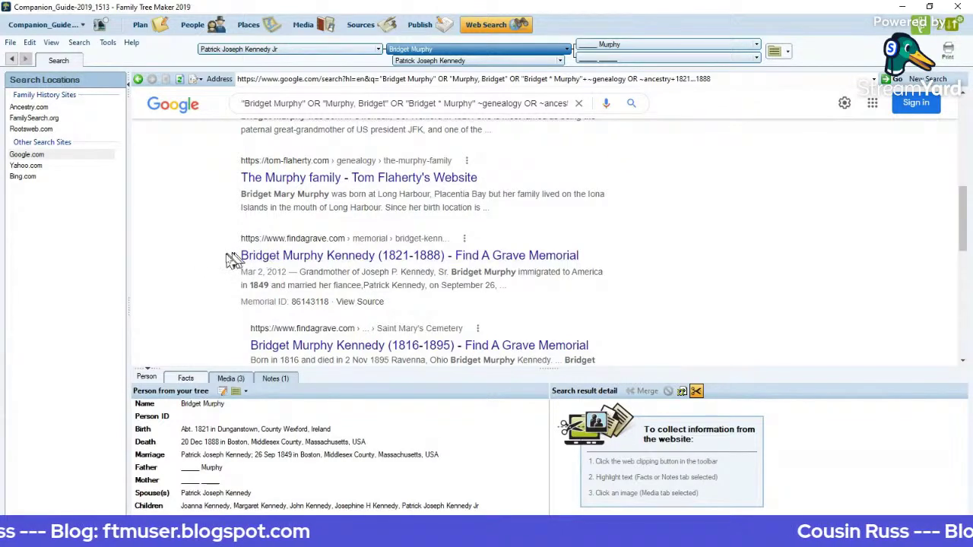
scroll(217, 261, "down", 1)
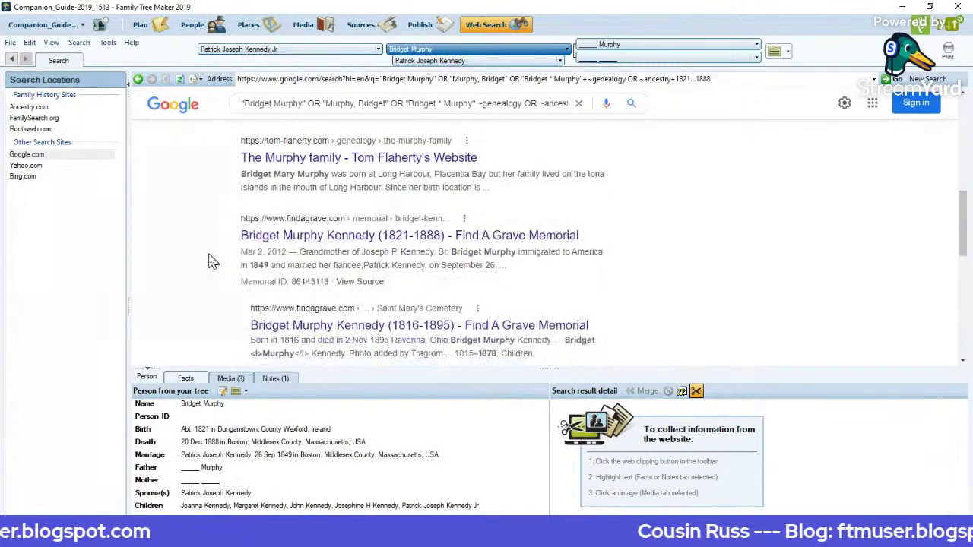
scroll(209, 259, "down", 2)
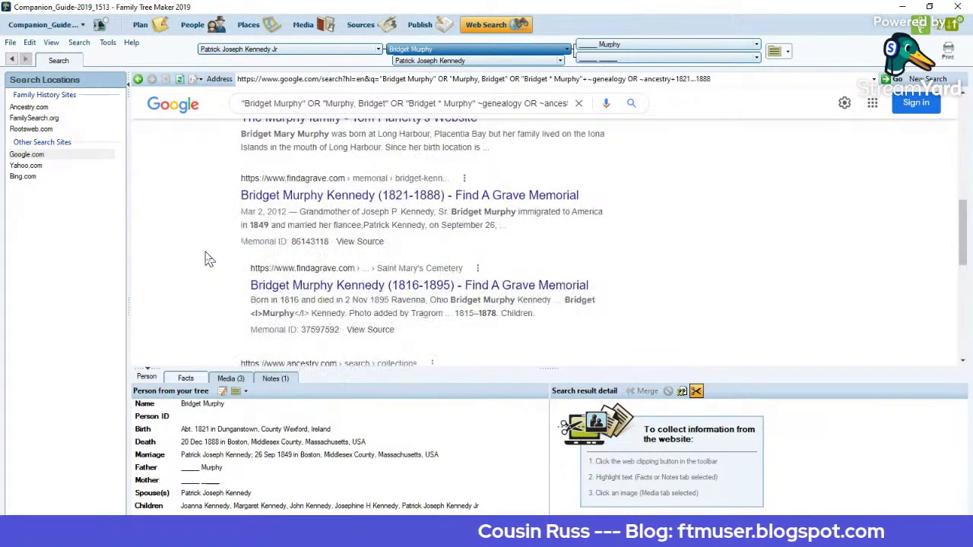
scroll(202, 262, "down", 1)
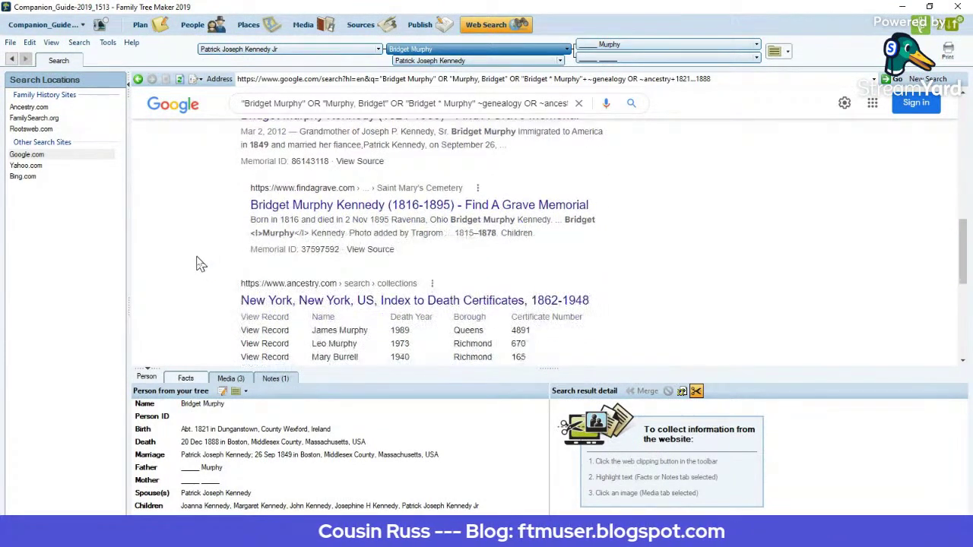
scroll(196, 263, "down", 1)
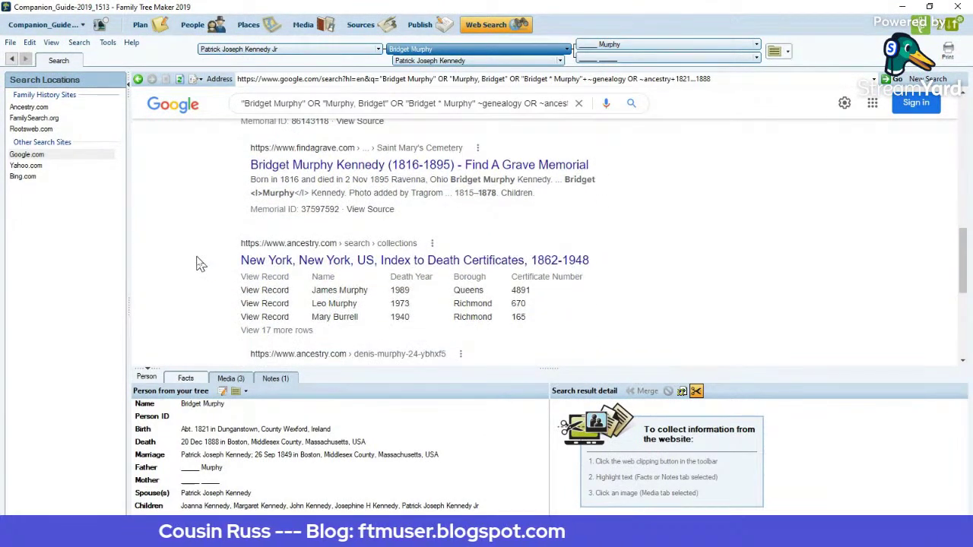
scroll(196, 264, "down", 2)
scroll(196, 264, "down", 3)
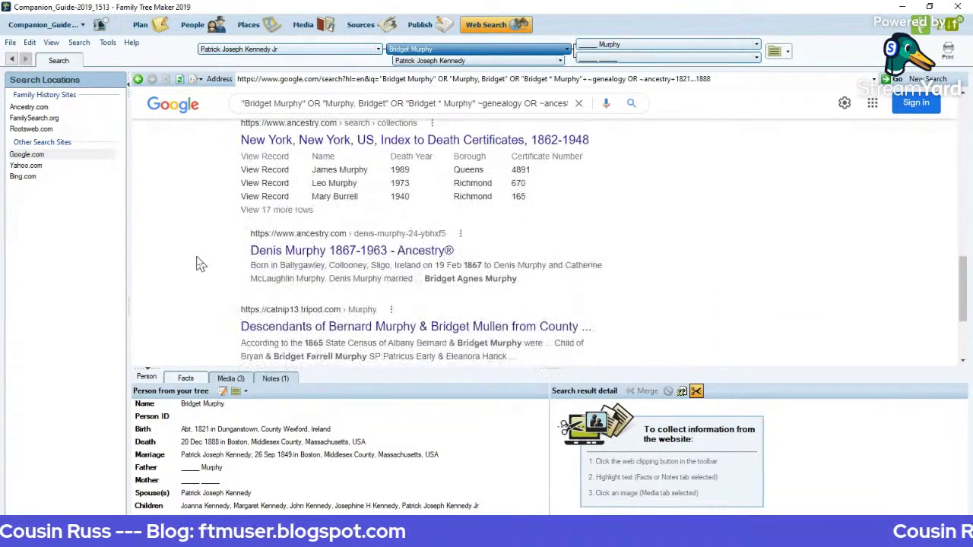
scroll(196, 264, "up", 6)
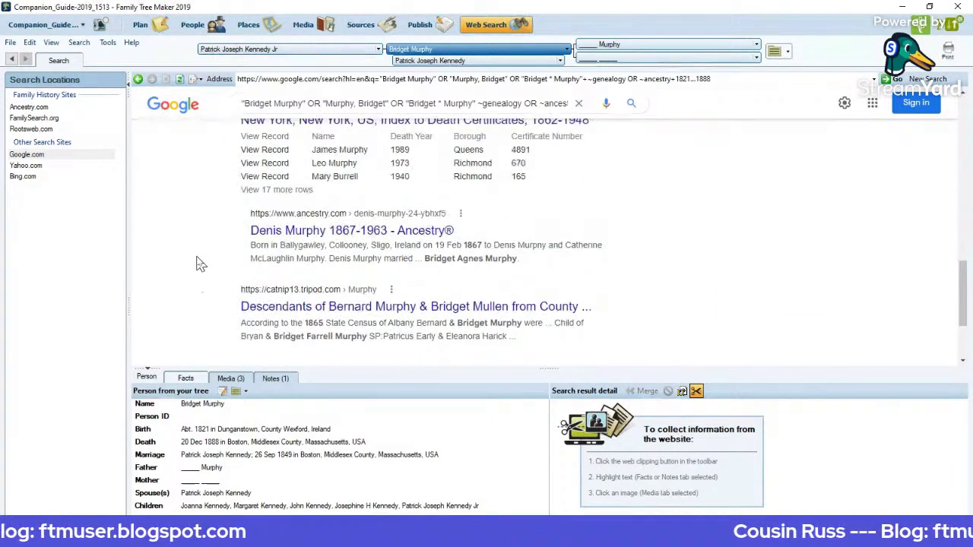
scroll(196, 264, "up", 3)
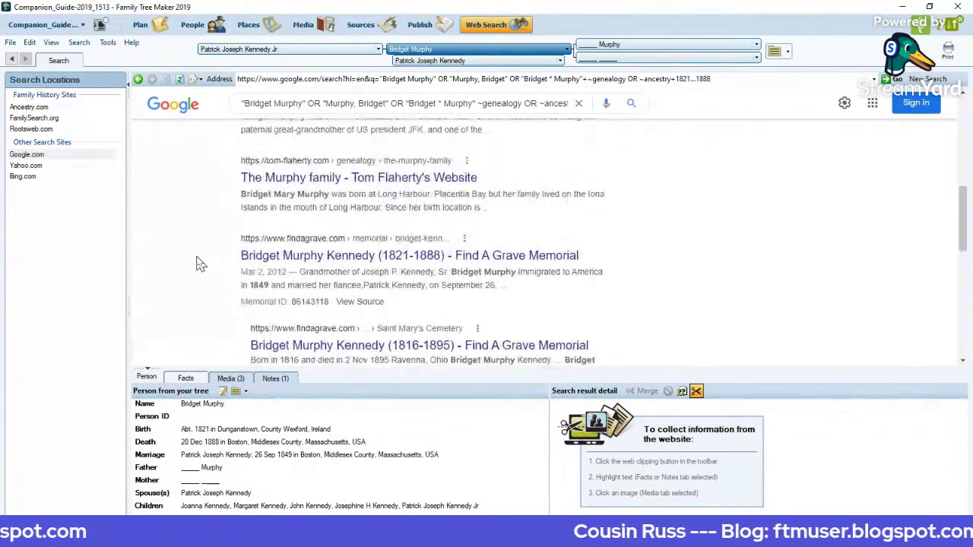
scroll(196, 263, "up", 9)
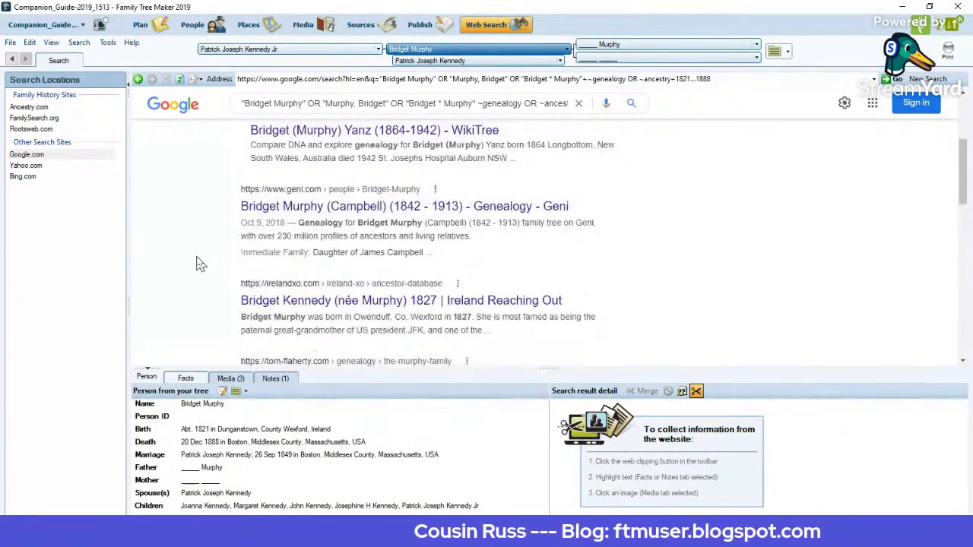
scroll(196, 264, "up", 3)
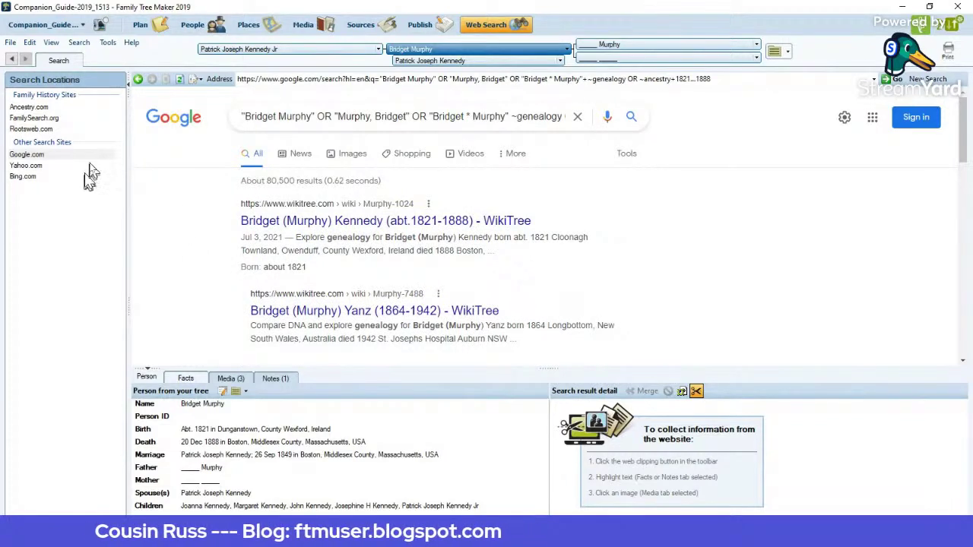
Step: Search Yahoo.com with the same prefilled ancestor details and look through the page that loads
left_click(59, 164)
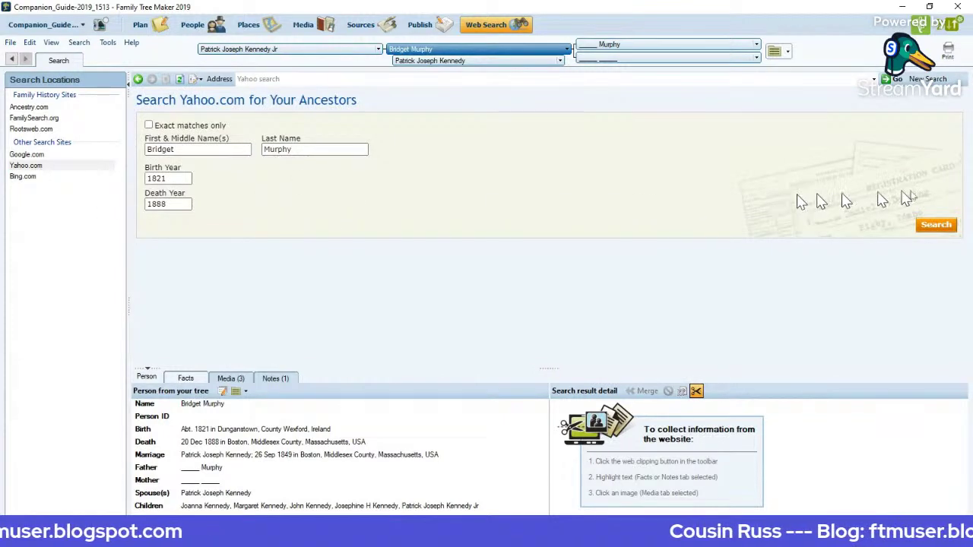
left_click(940, 226)
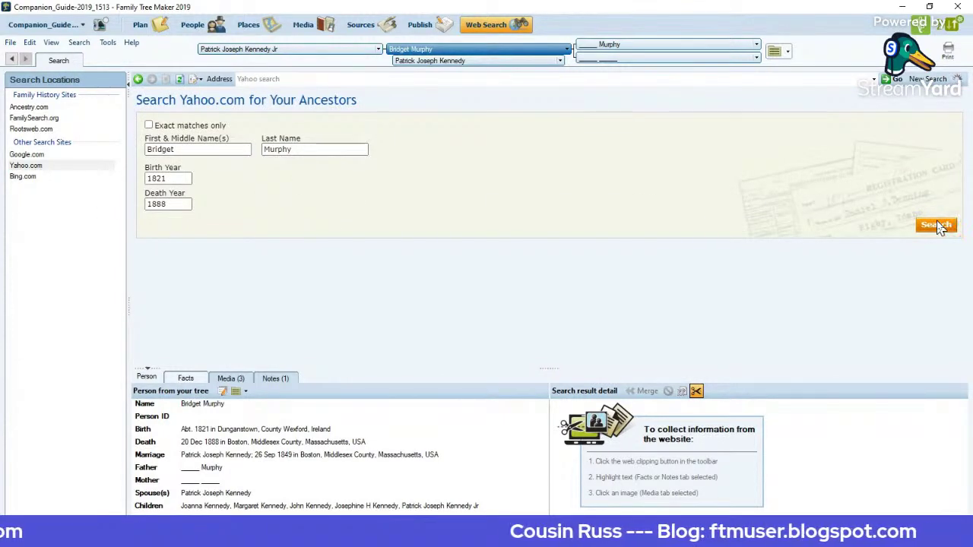
scroll(901, 242, "down", 2)
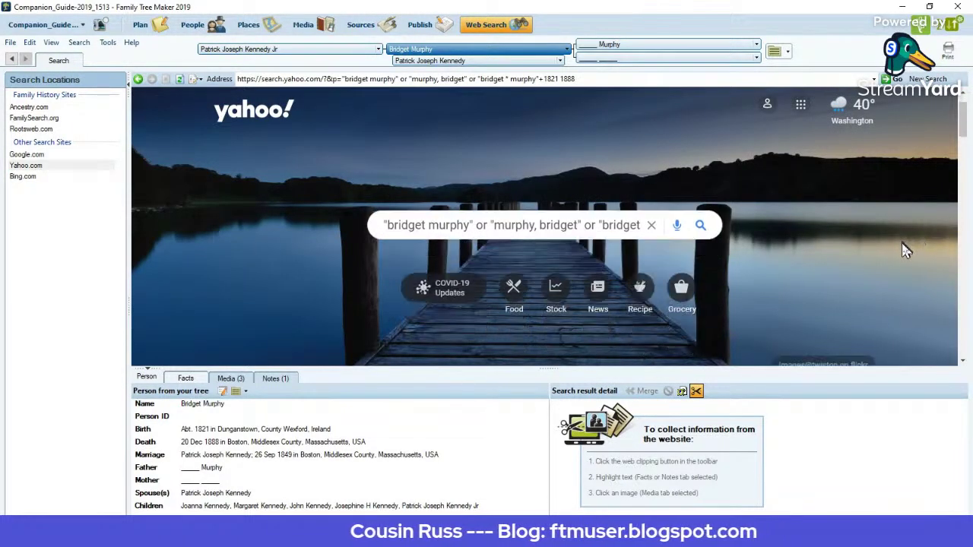
scroll(901, 253, "down", 4)
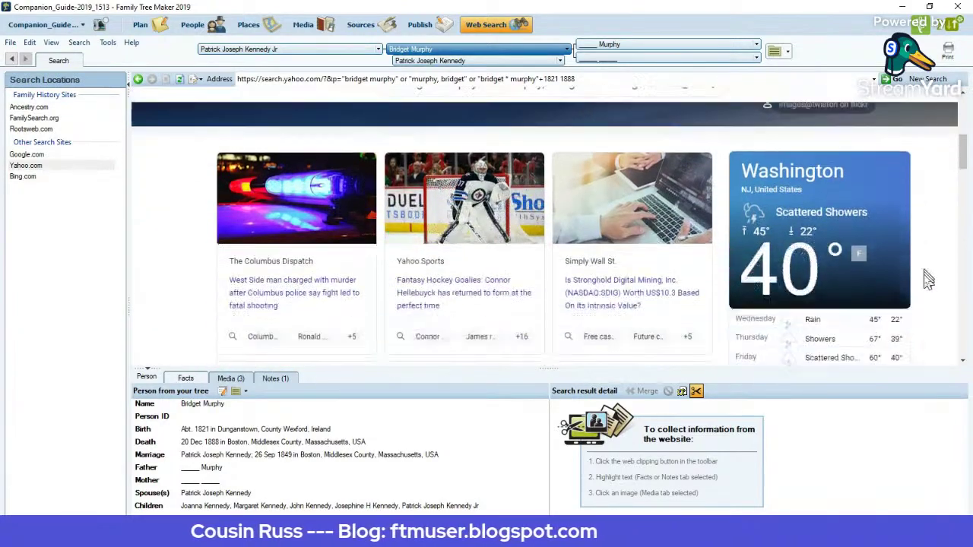
scroll(921, 287, "down", 4)
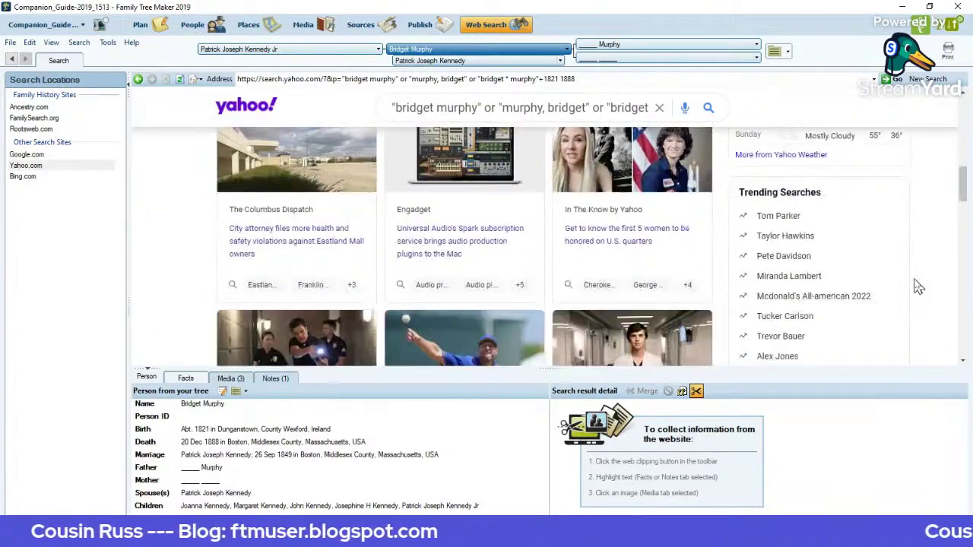
scroll(915, 294, "down", 3)
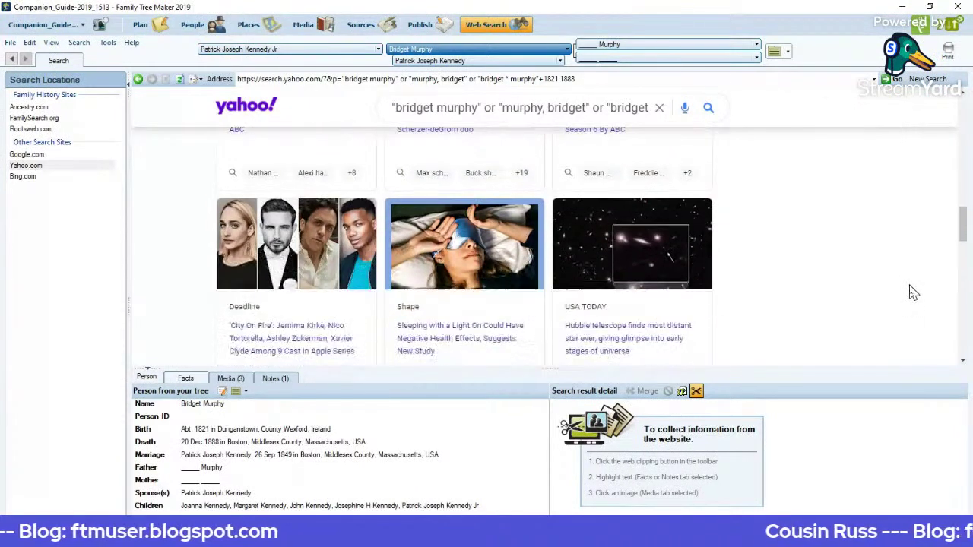
scroll(913, 295, "down", 1)
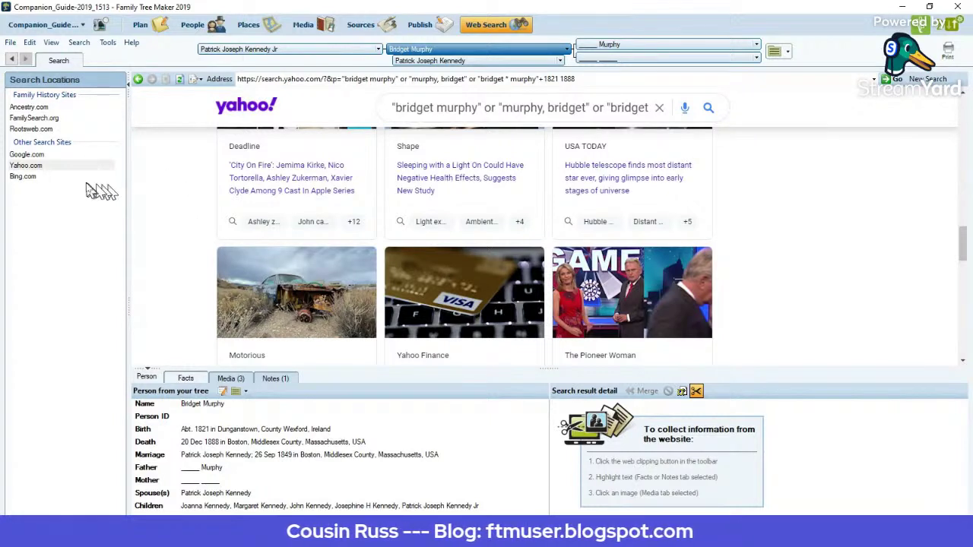
Step: Search Bing.com with the prefilled ancestor details and look through the results for pages about the person
left_click(48, 176)
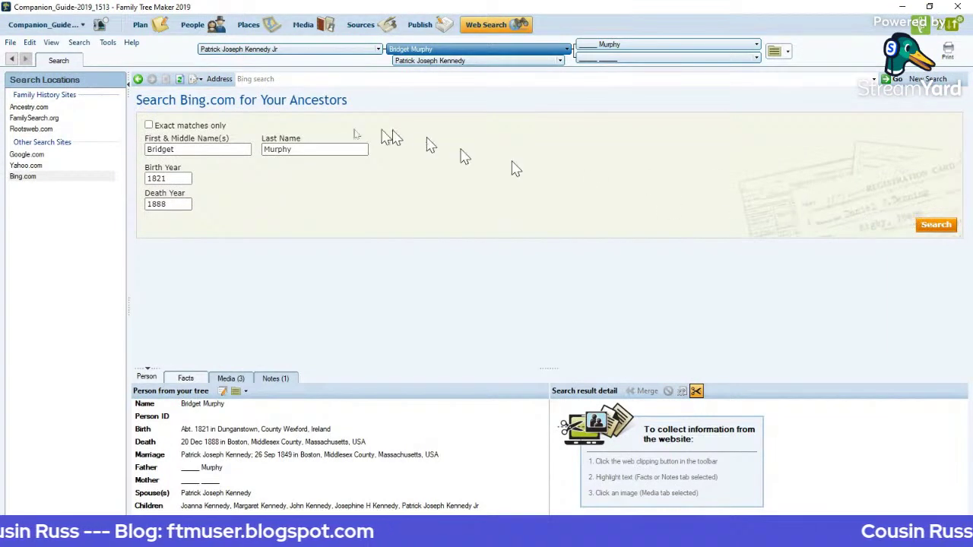
left_click(941, 225)
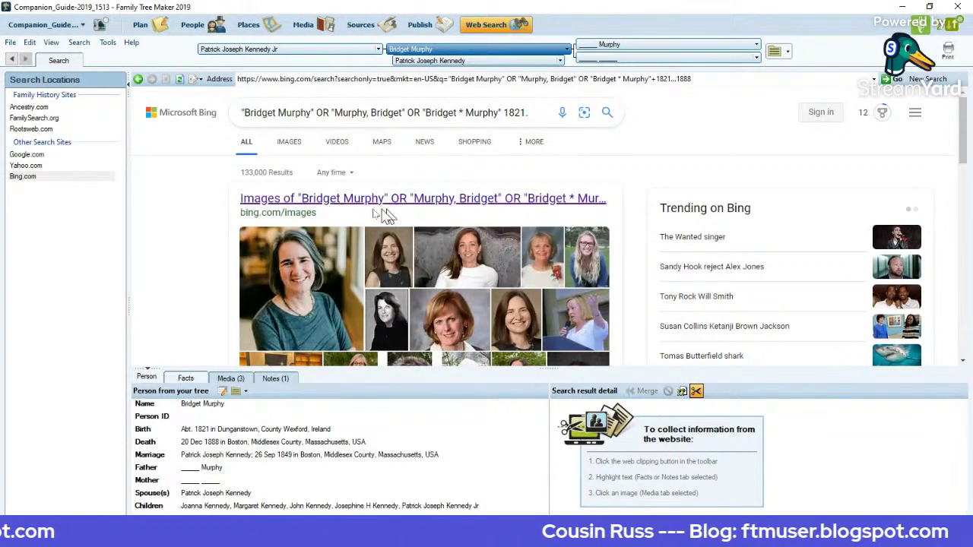
scroll(156, 243, "down", 5)
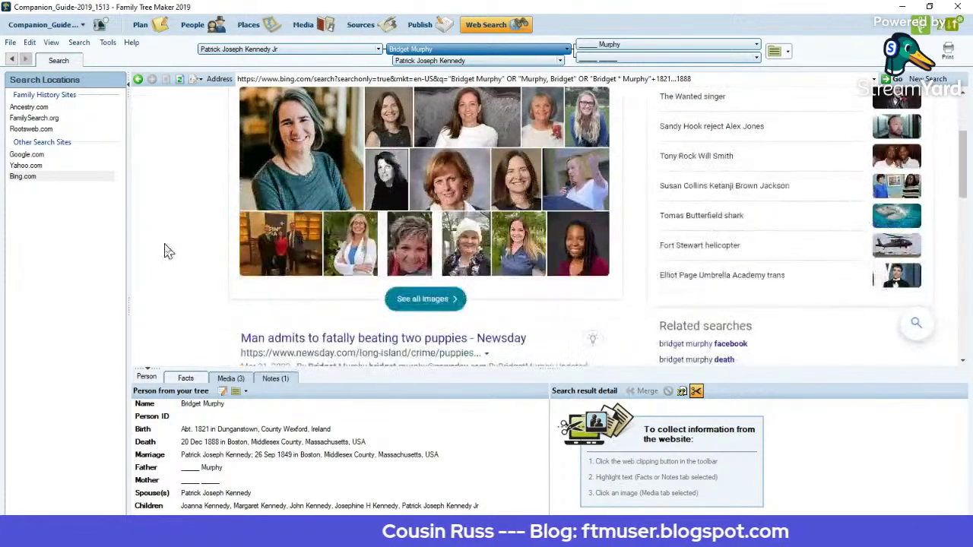
scroll(166, 251, "down", 2)
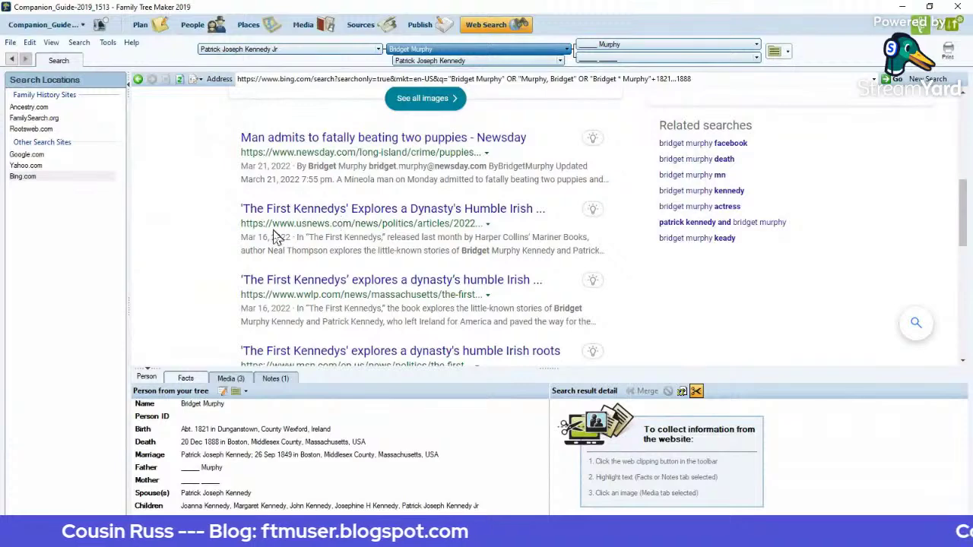
scroll(194, 234, "down", 1)
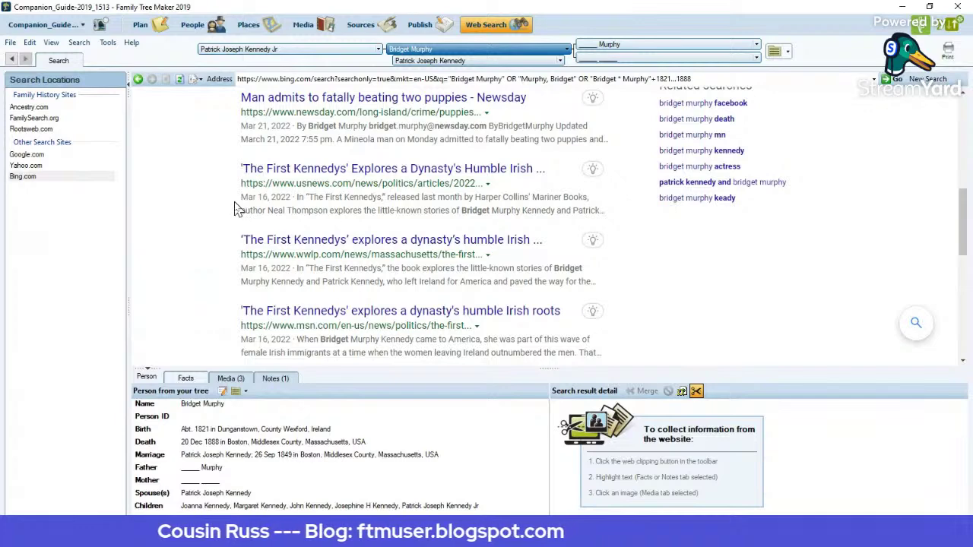
scroll(227, 213, "down", 3)
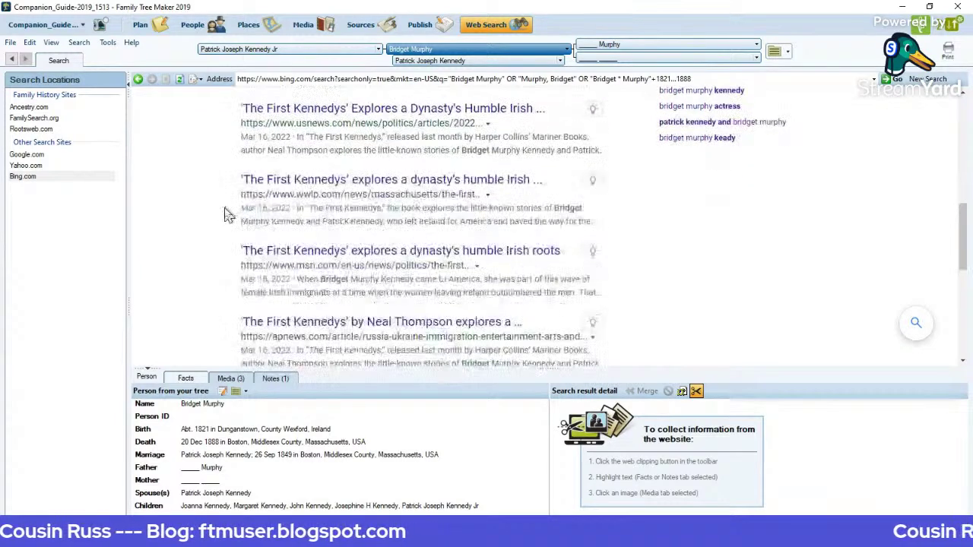
scroll(225, 221, "up", 2)
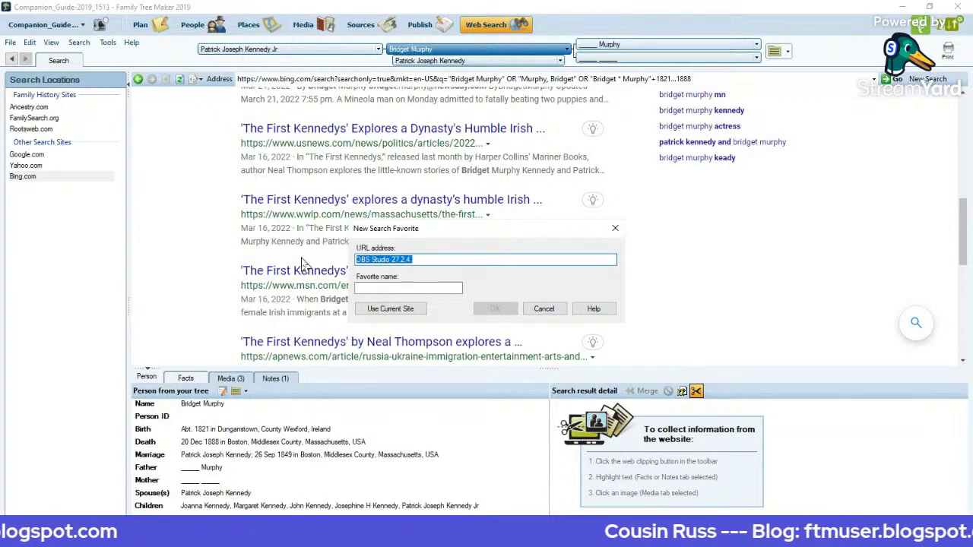
type("https://find")
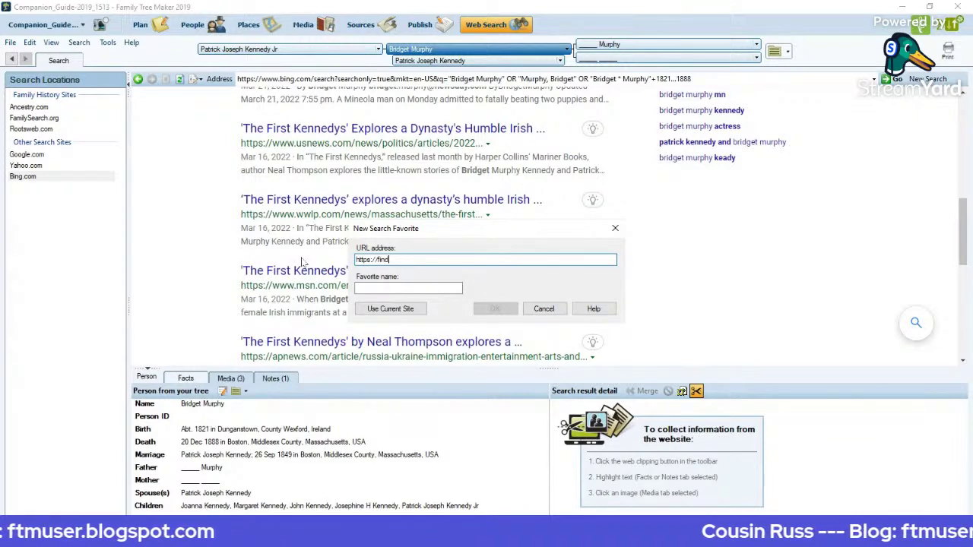
key("Tab")
type("F")
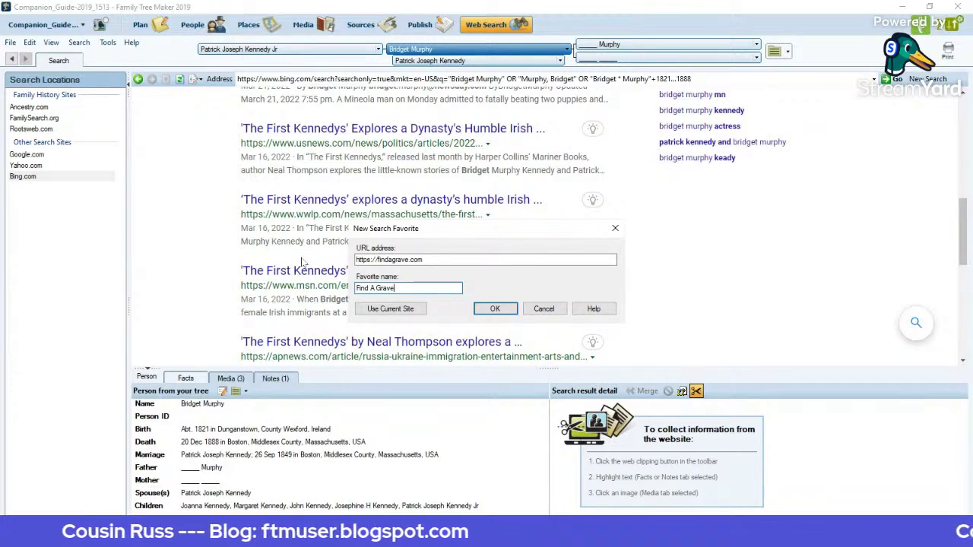
left_click(509, 308)
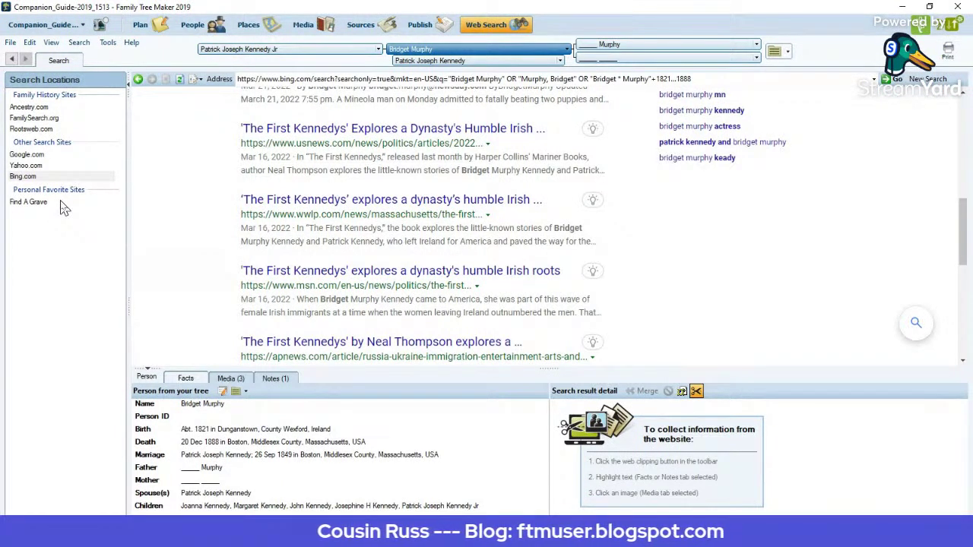
Step: Open the Find A Grave favorite and search its memorials by the current person's first name and maiden surname
left_click(30, 202)
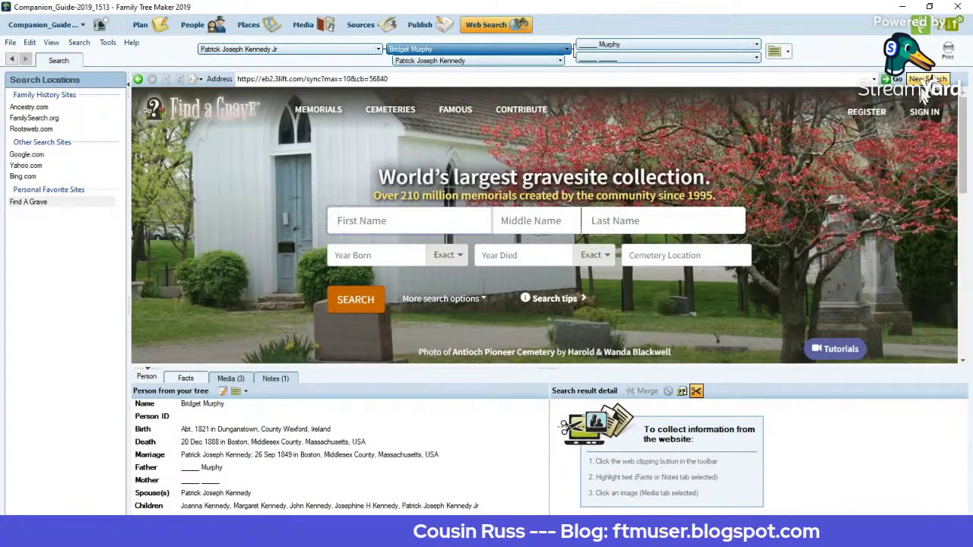
left_click(929, 79)
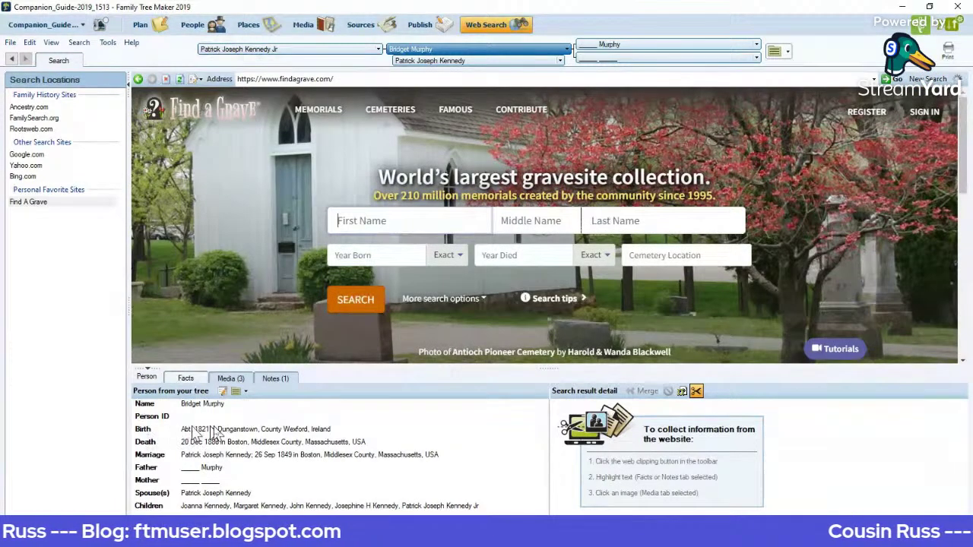
left_click(401, 220)
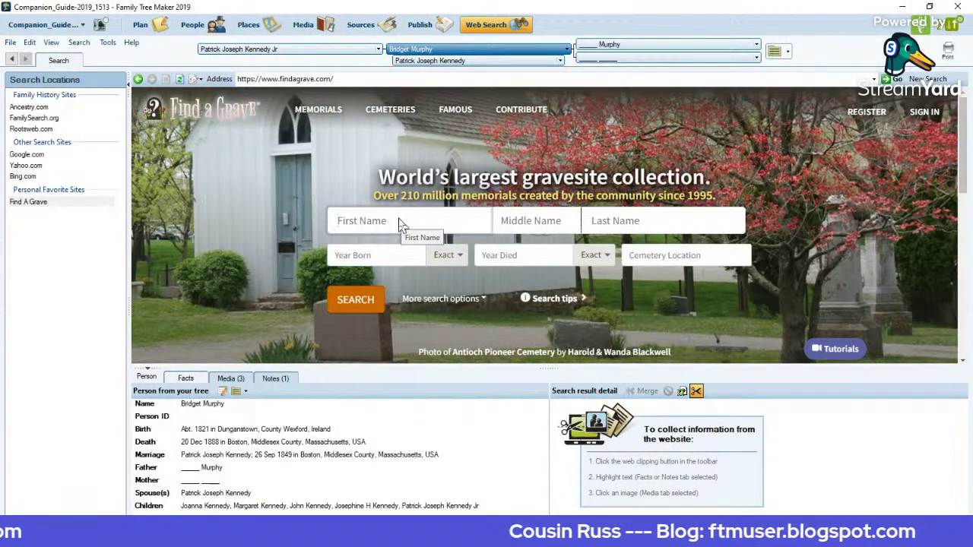
type("B")
type("idget")
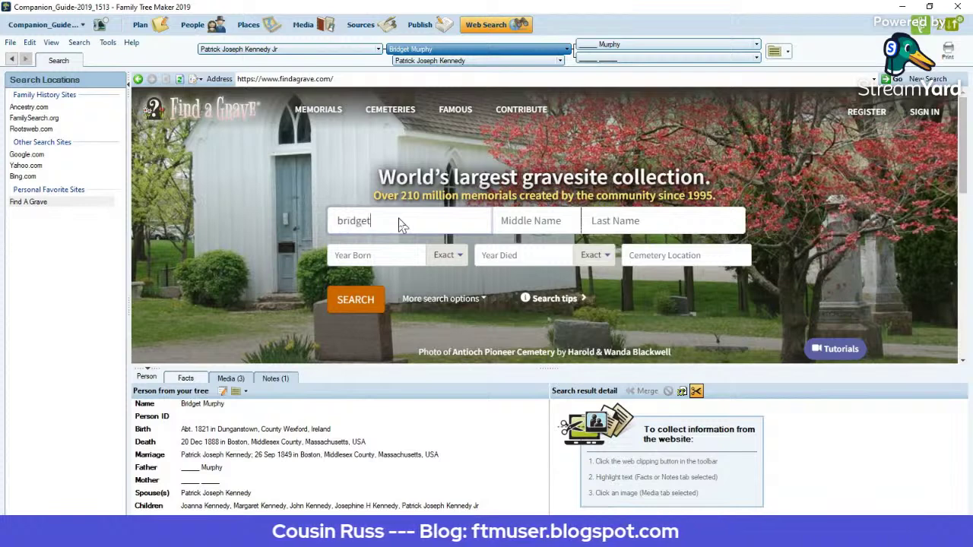
key("Tab")
key("Tab")
type("M")
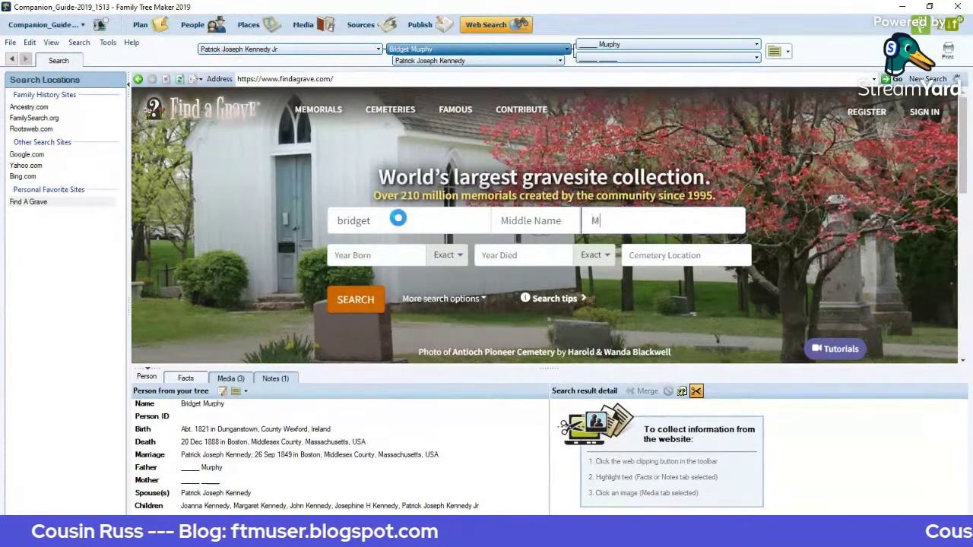
type("urphy")
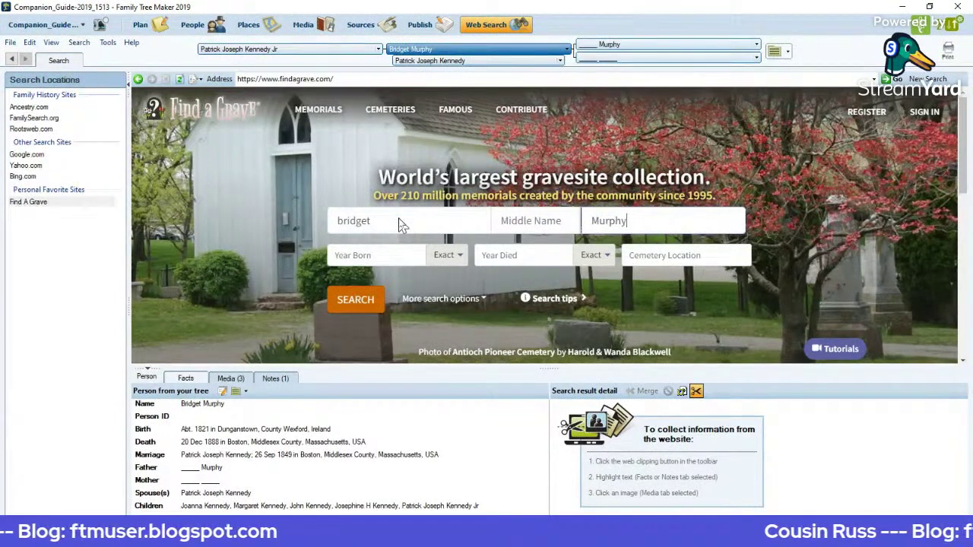
left_click(364, 293)
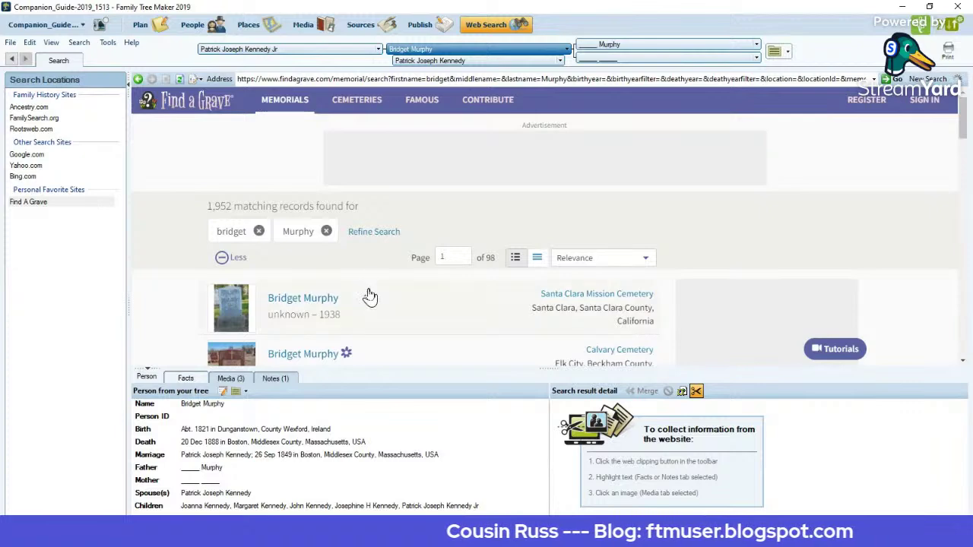
Step: Look through the Find A Grave memorials for an entry matching the current person's birth and death details
scroll(365, 292, "down", 3)
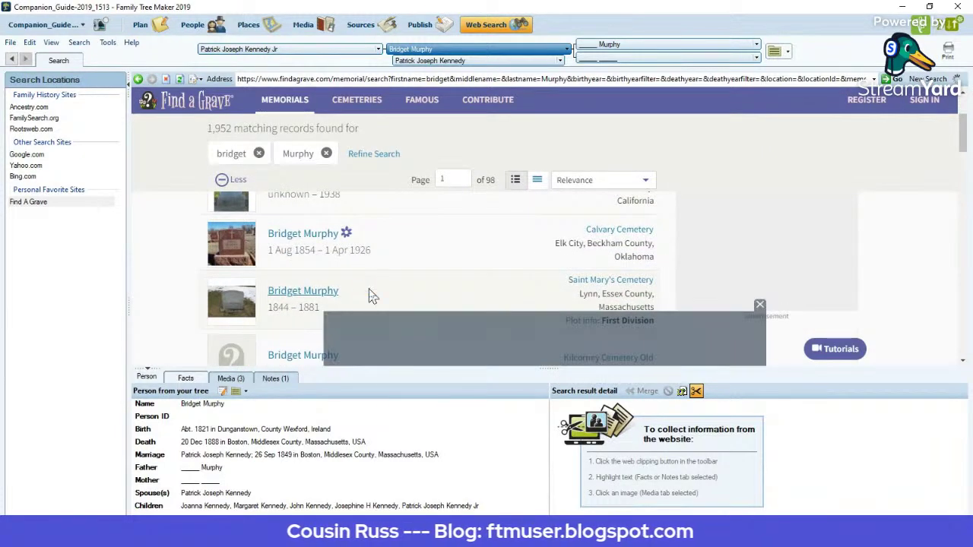
scroll(368, 289, "down", 2)
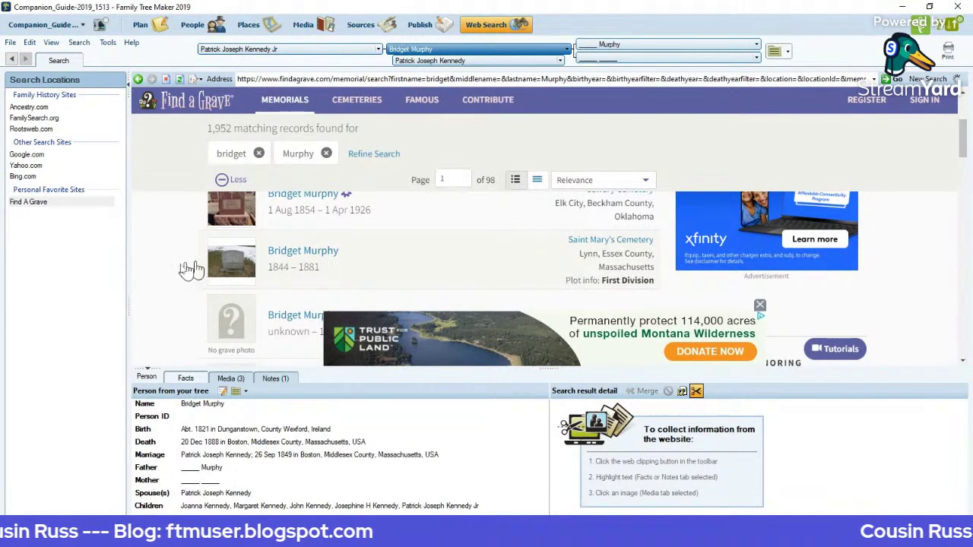
scroll(173, 281, "down", 3)
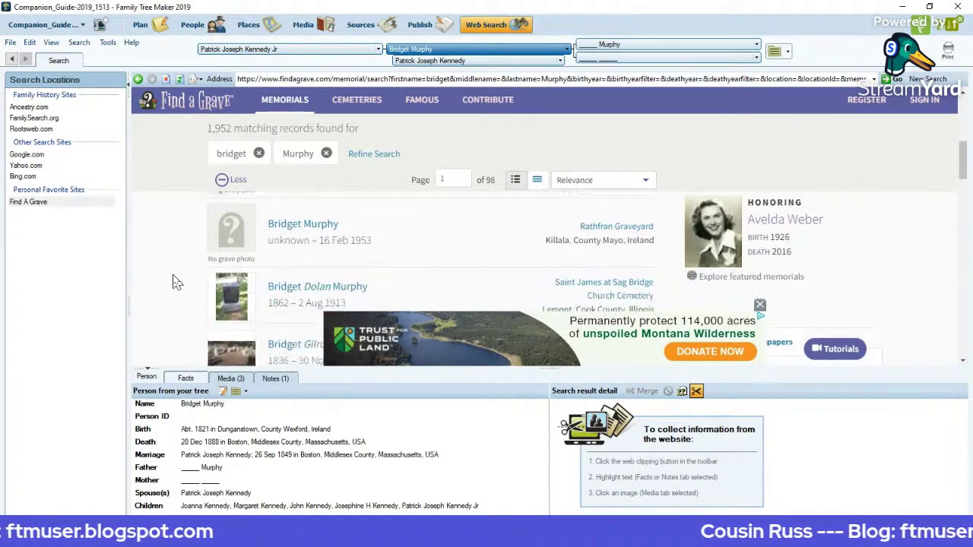
scroll(174, 281, "down", 3)
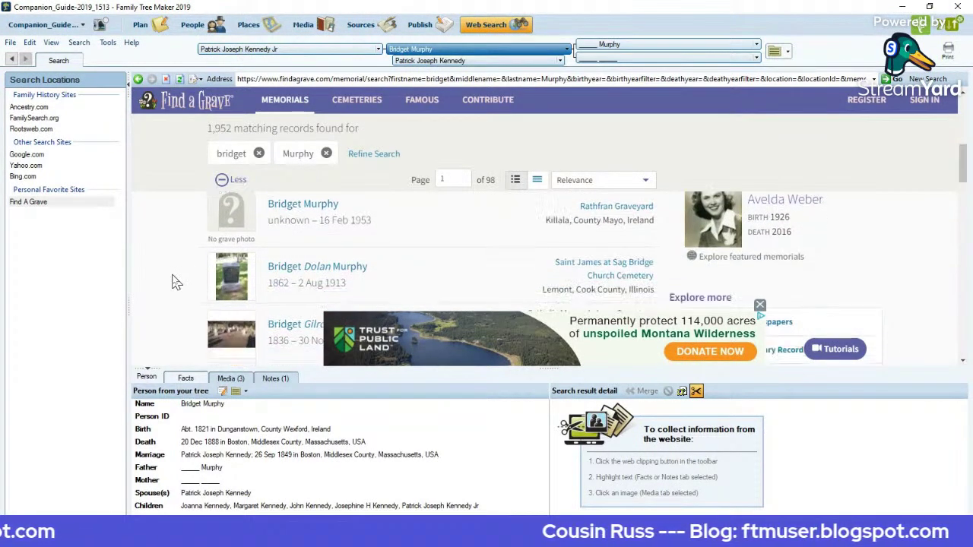
scroll(174, 277, "up", 6)
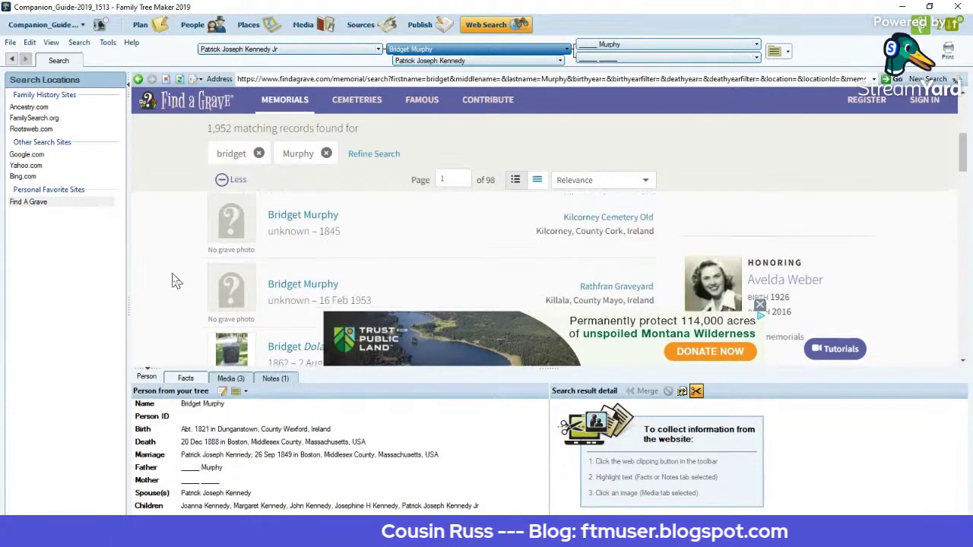
scroll(174, 281, "up", 3)
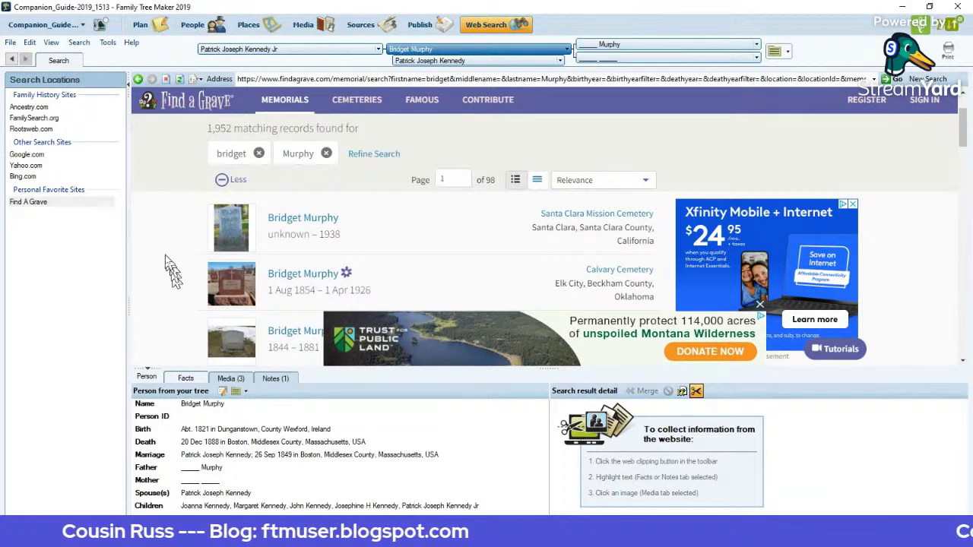
Step: Refine the Find A Grave search with the person's married surname in place of the maiden surname and review the memorials
left_click(359, 156)
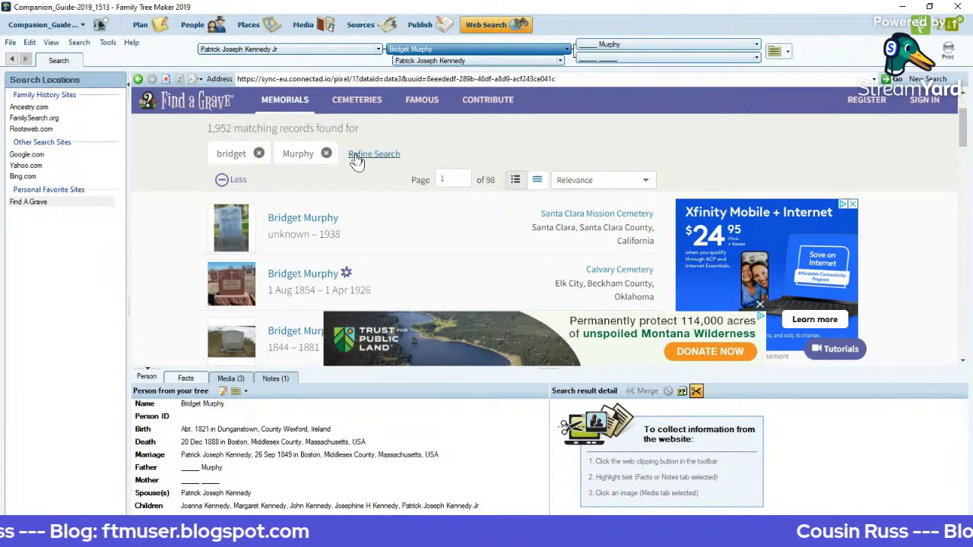
double_click(475, 218)
type("k")
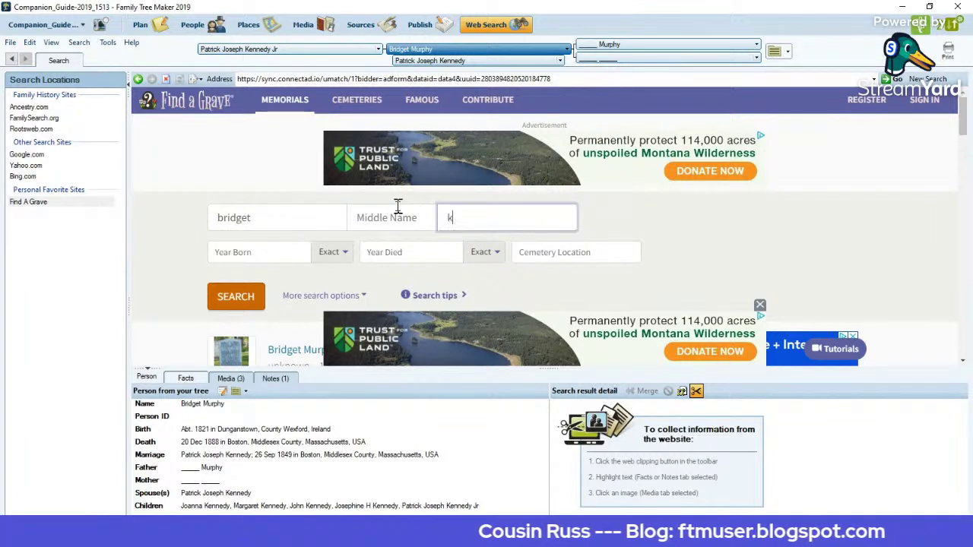
type("ennedy")
key("Return")
scroll(401, 269, "down", 3)
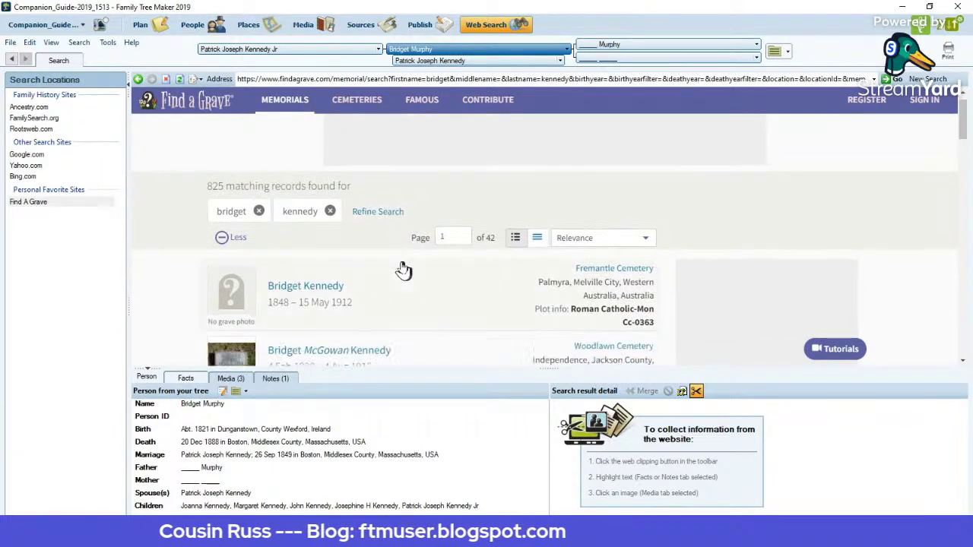
scroll(401, 269, "down", 2)
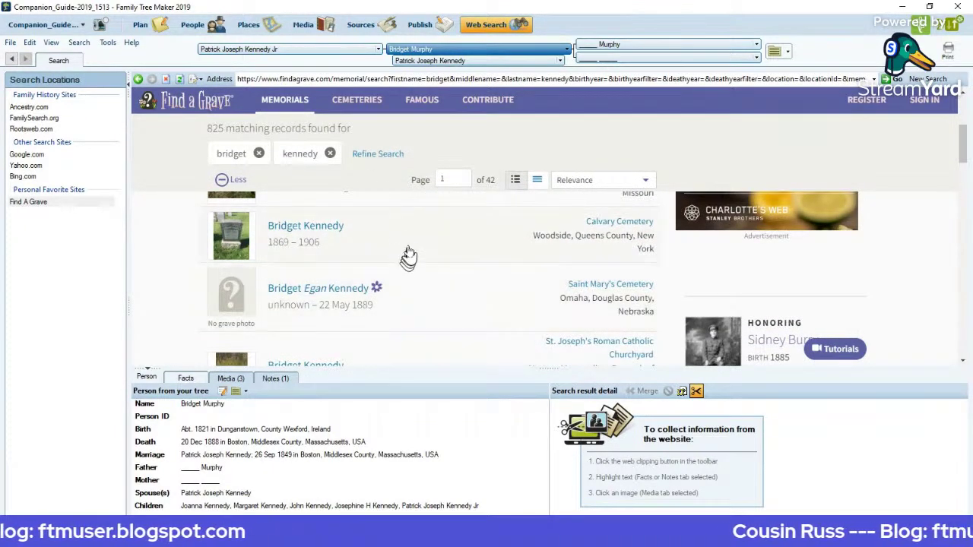
scroll(414, 245, "down", 2)
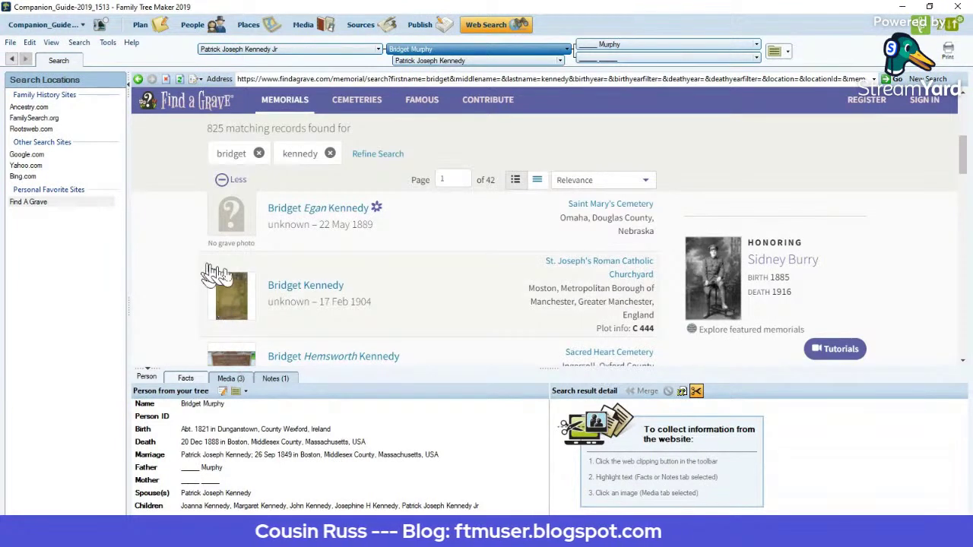
scroll(188, 264, "down", 3)
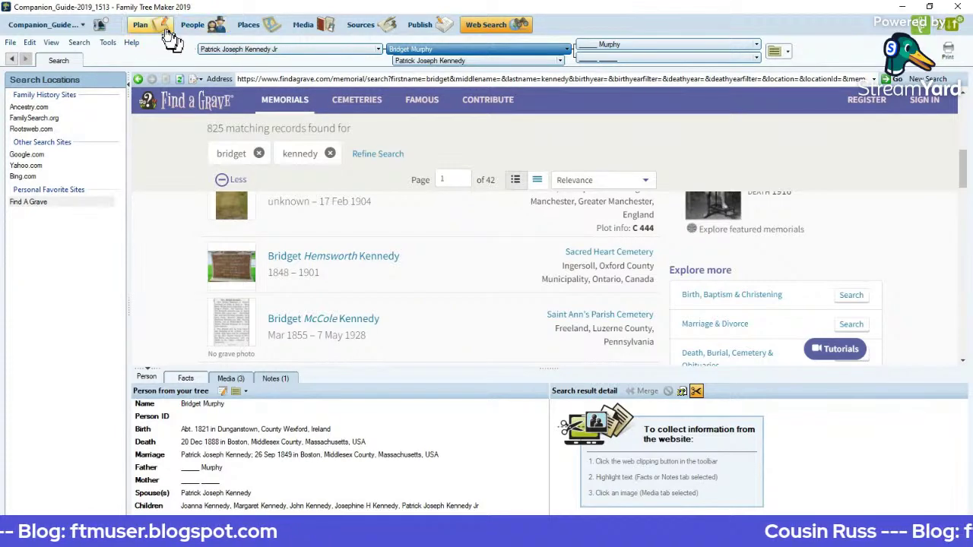
Step: Visit the Plan workspace, return to Web Search and reopen the Find A Grave favorite's search form, dismissing the web search help
left_click(142, 30)
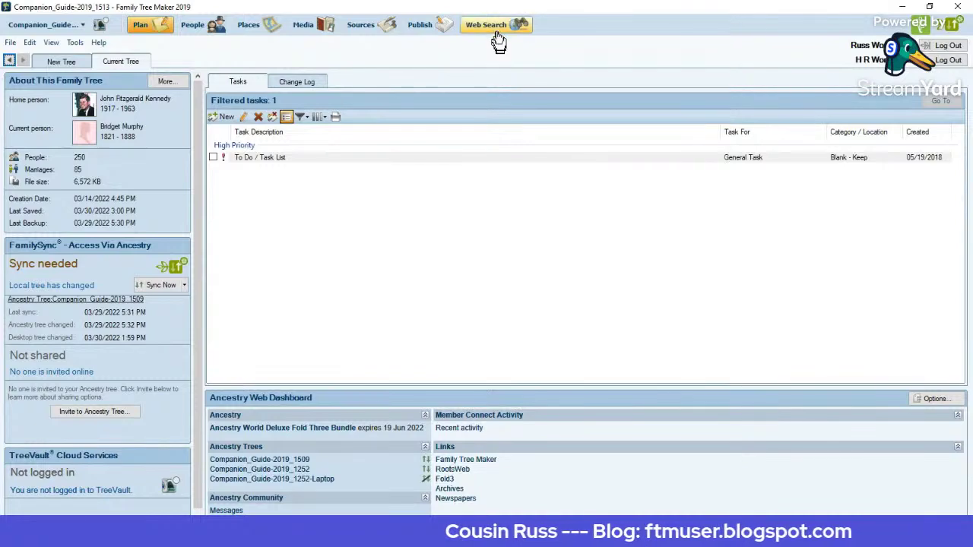
left_click(492, 30)
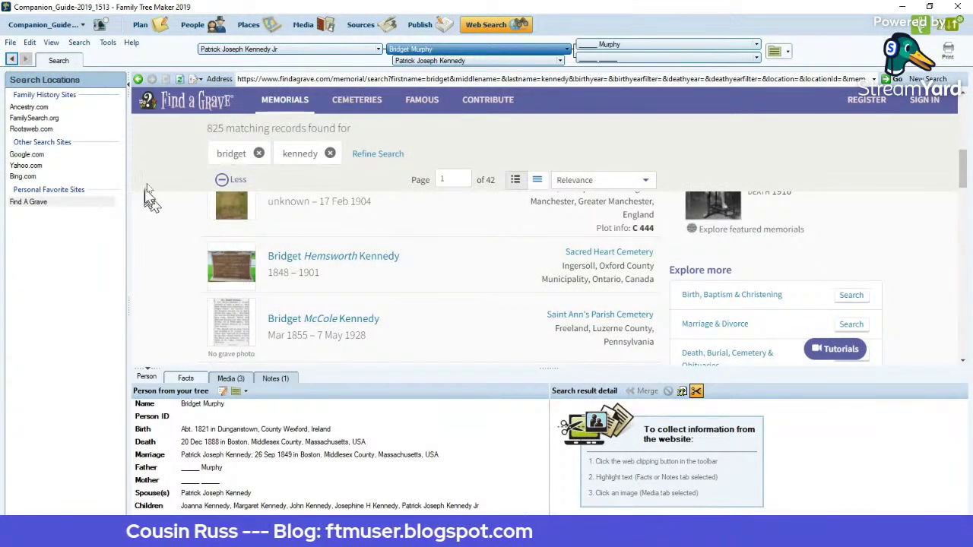
left_click(61, 107)
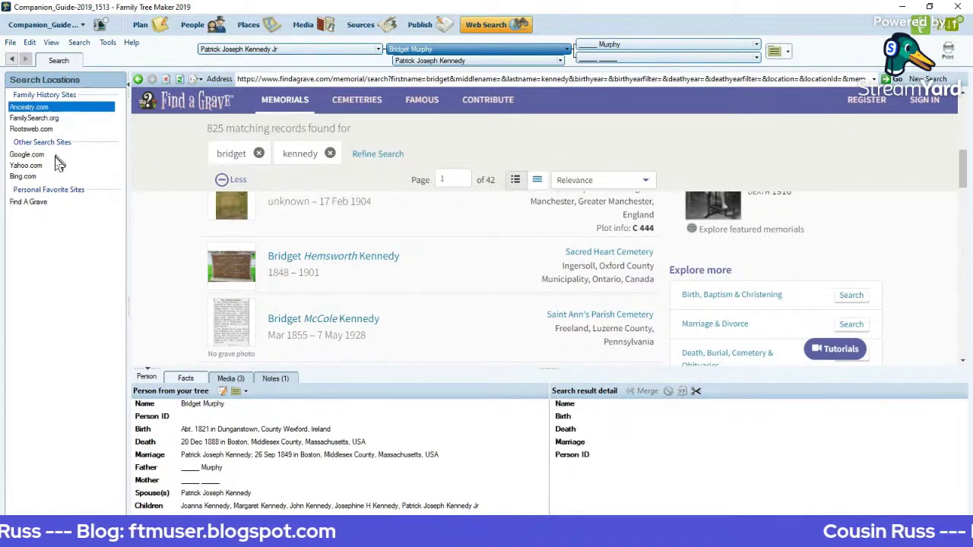
left_click(30, 202)
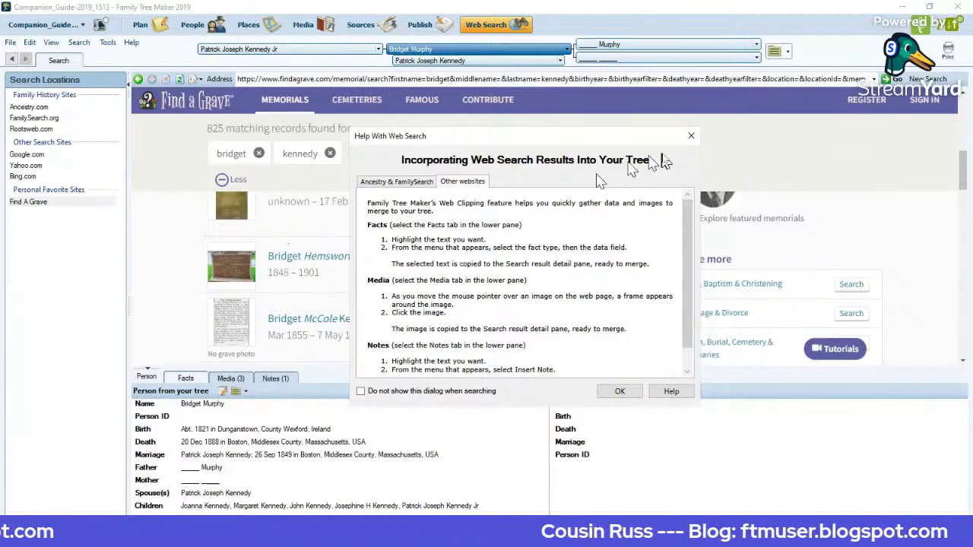
left_click(691, 135)
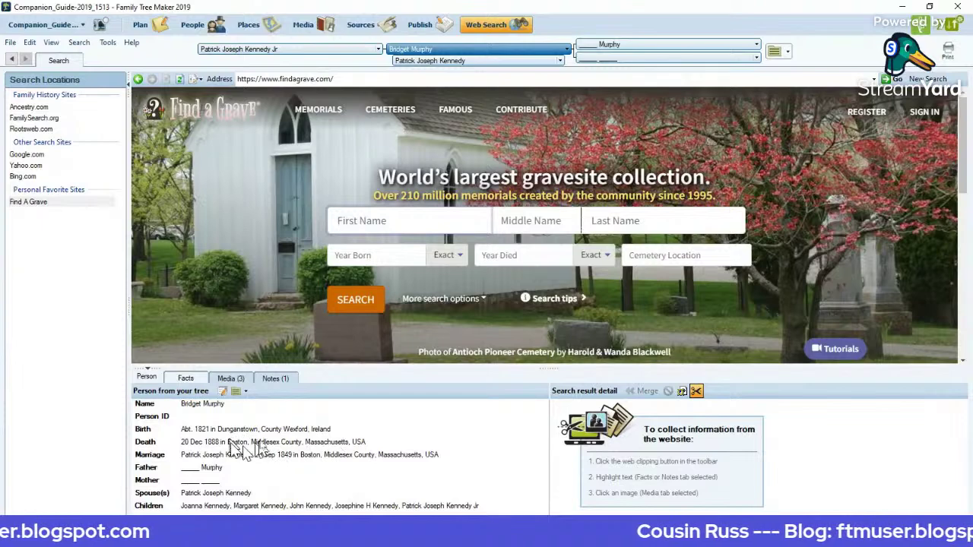
left_click(388, 223)
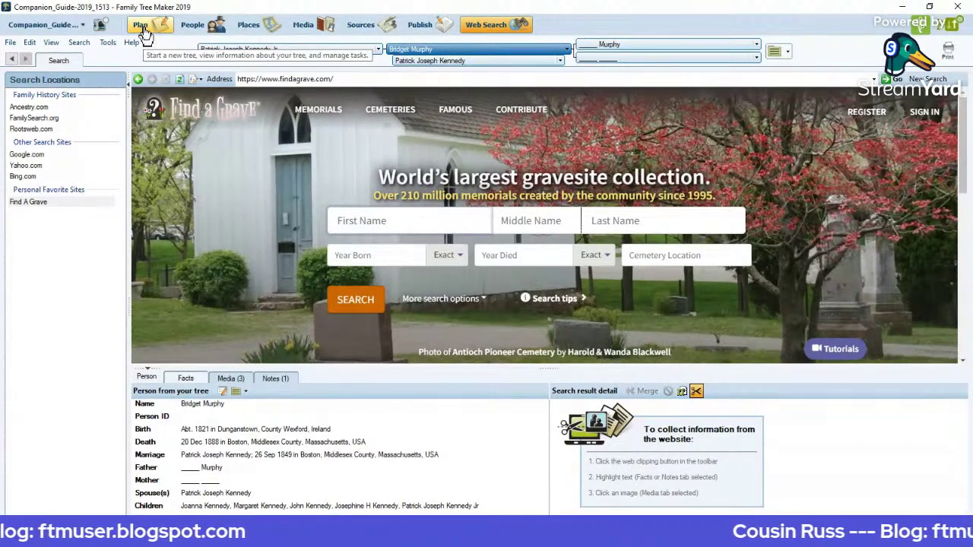
left_click(696, 391)
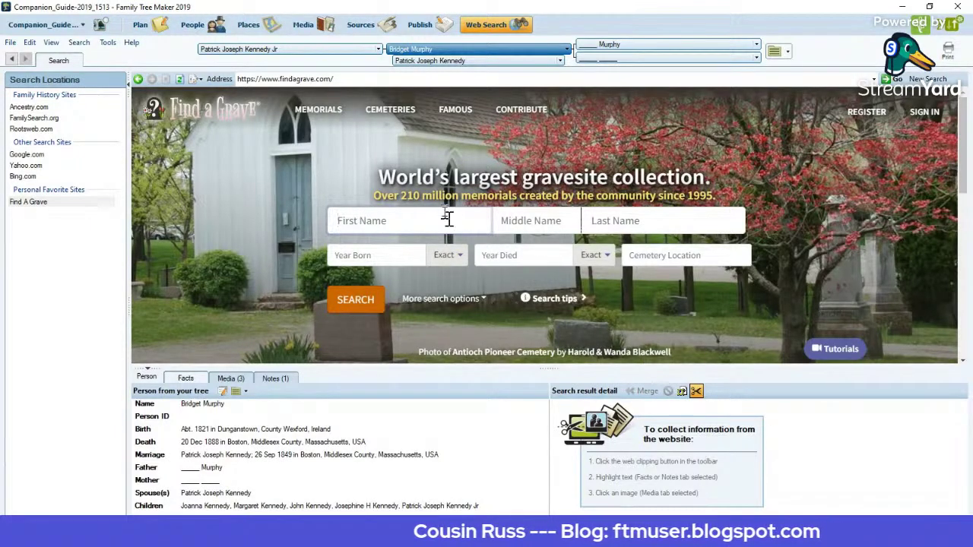